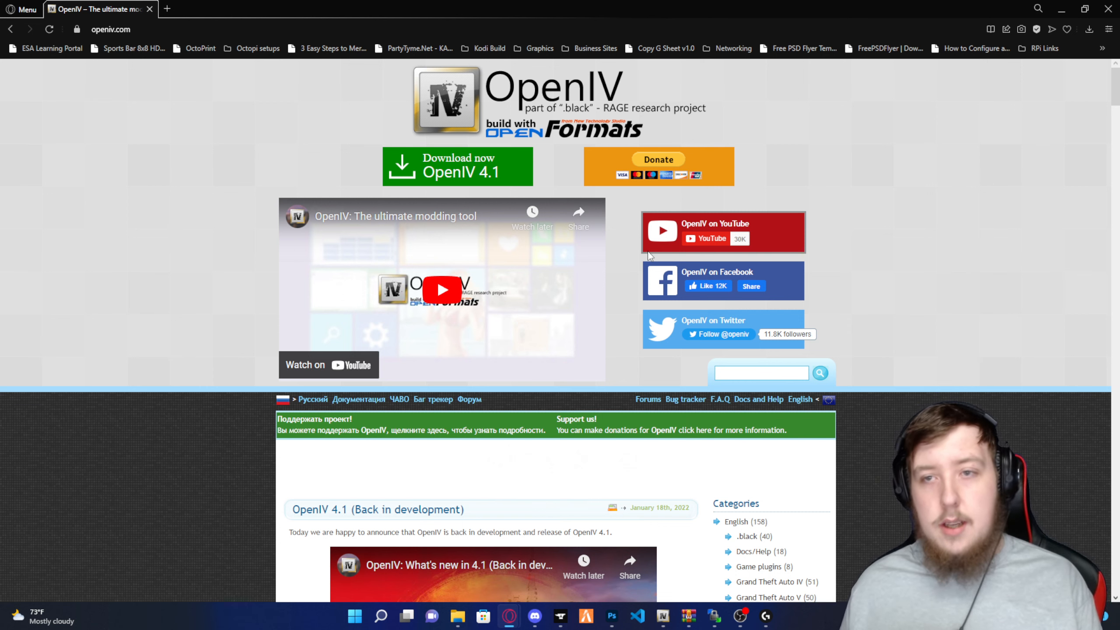
# - Minimize the browser, move the pbpd.zip archive window into clear view and open its pbpd folder
pyautogui.click(1061, 7)
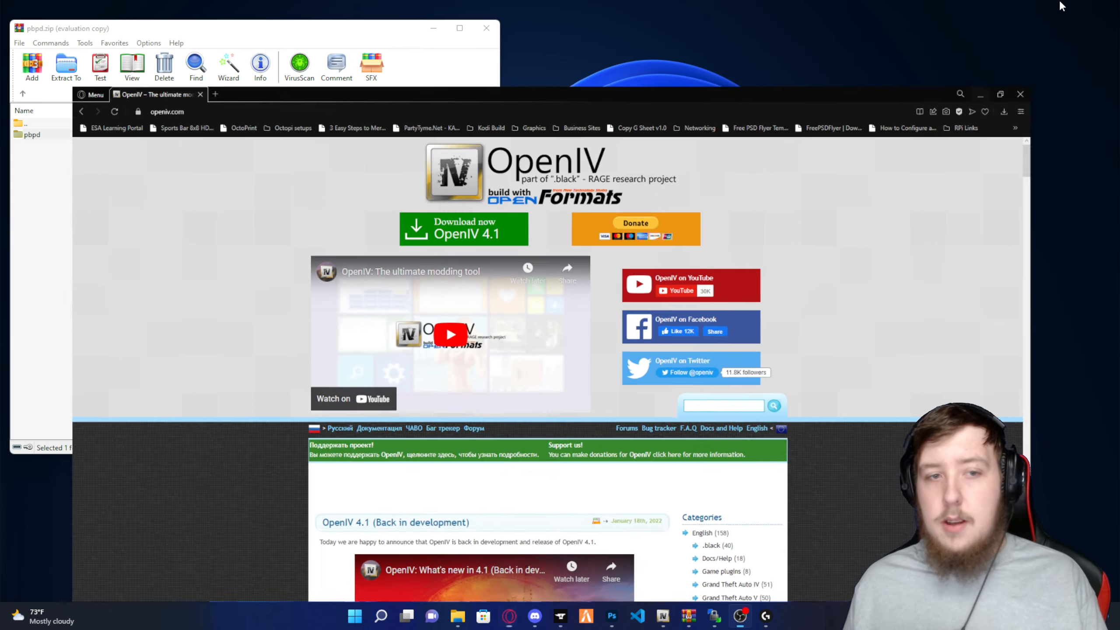
pyautogui.moveTo(218, 33); pyautogui.dragTo(394, 84)
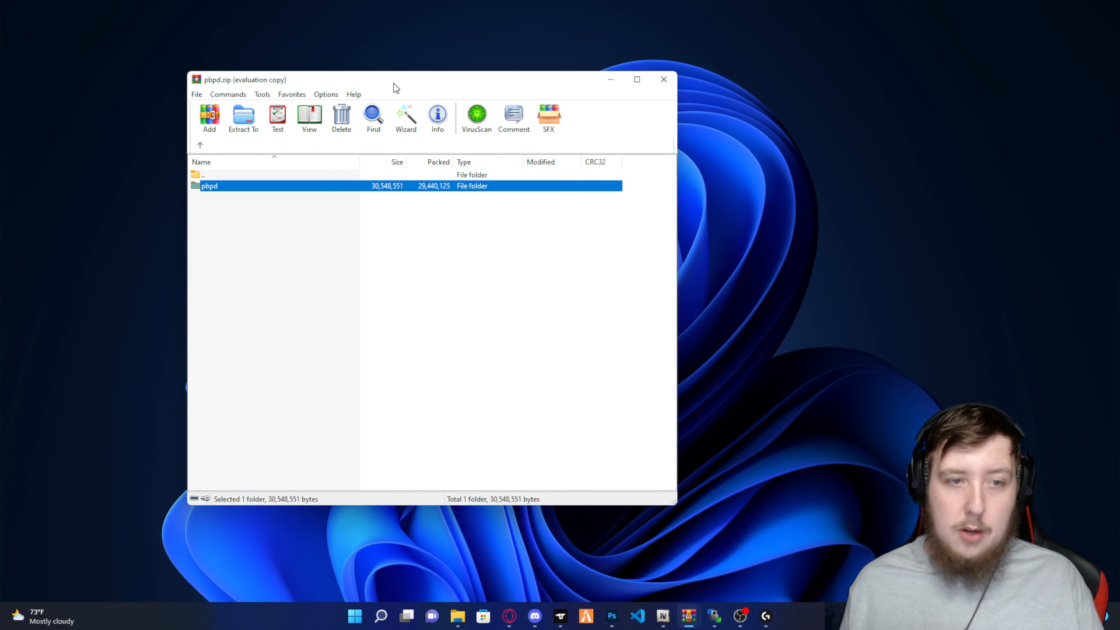
pyautogui.click(204, 209)
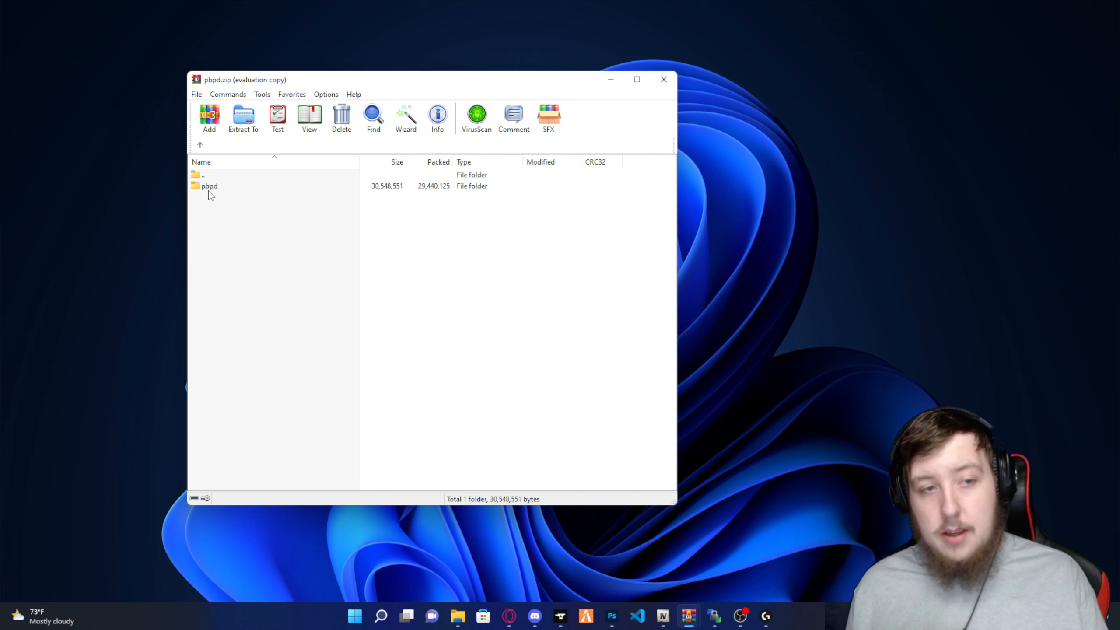
pyautogui.doubleClick(209, 188)
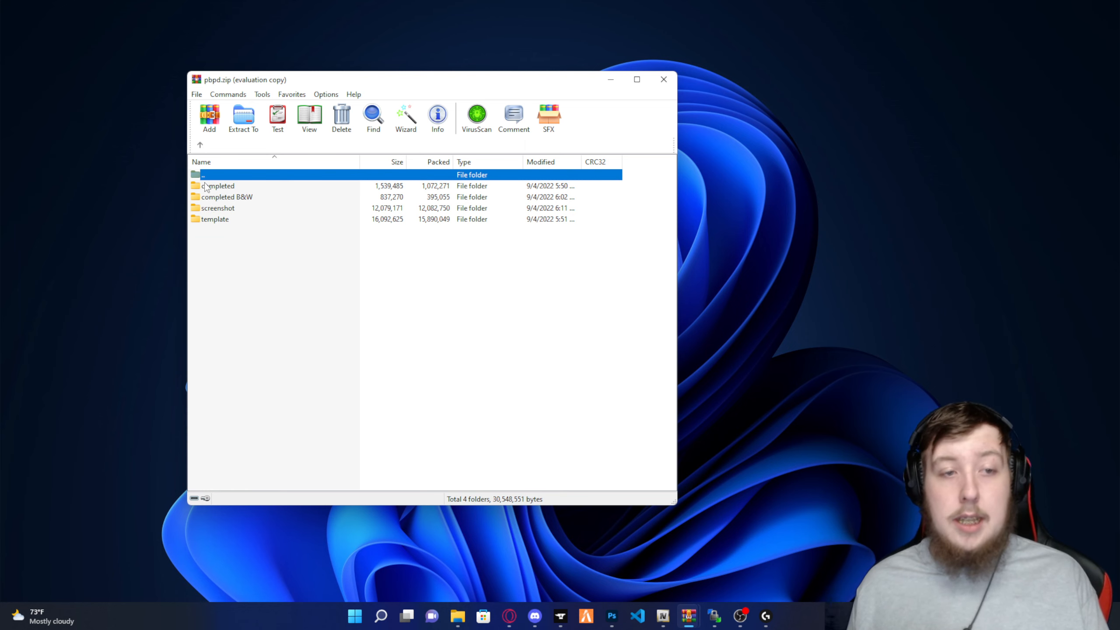
# - Examine the contents of the completed, completed B&W and screenshot folders in the archive
pyautogui.doubleClick(254, 187)
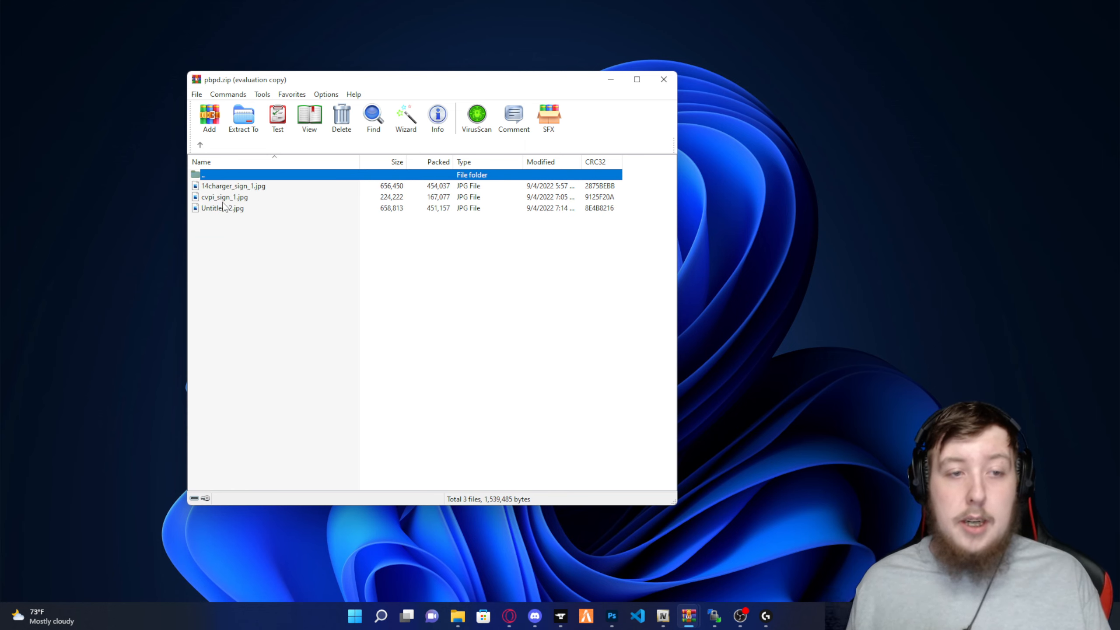
pyautogui.click(200, 145)
pyautogui.doubleClick(229, 197)
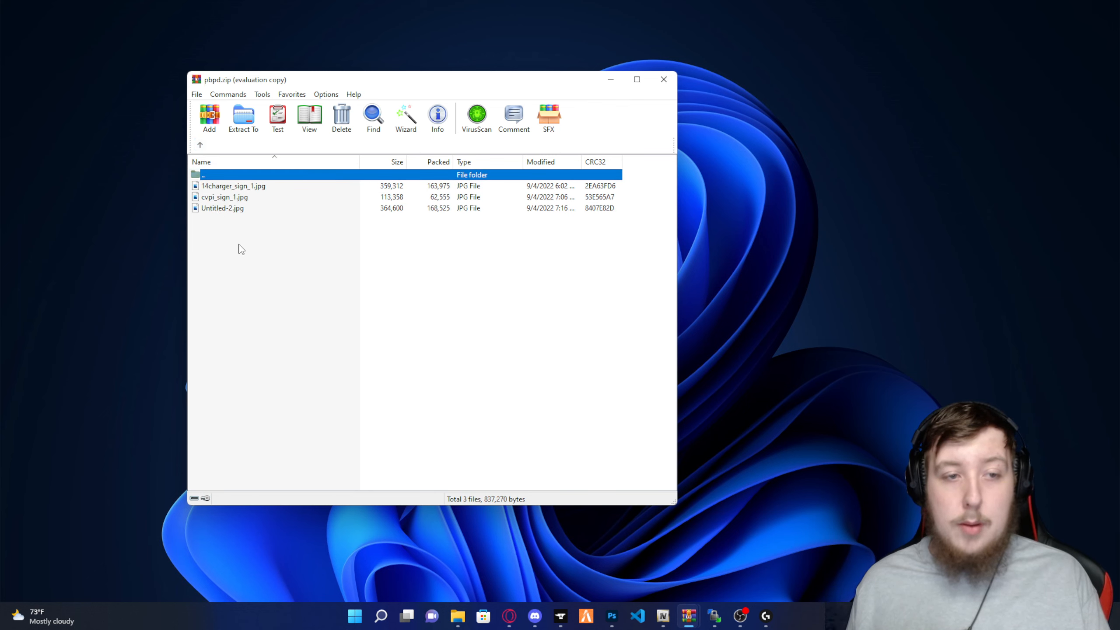
pyautogui.click(200, 145)
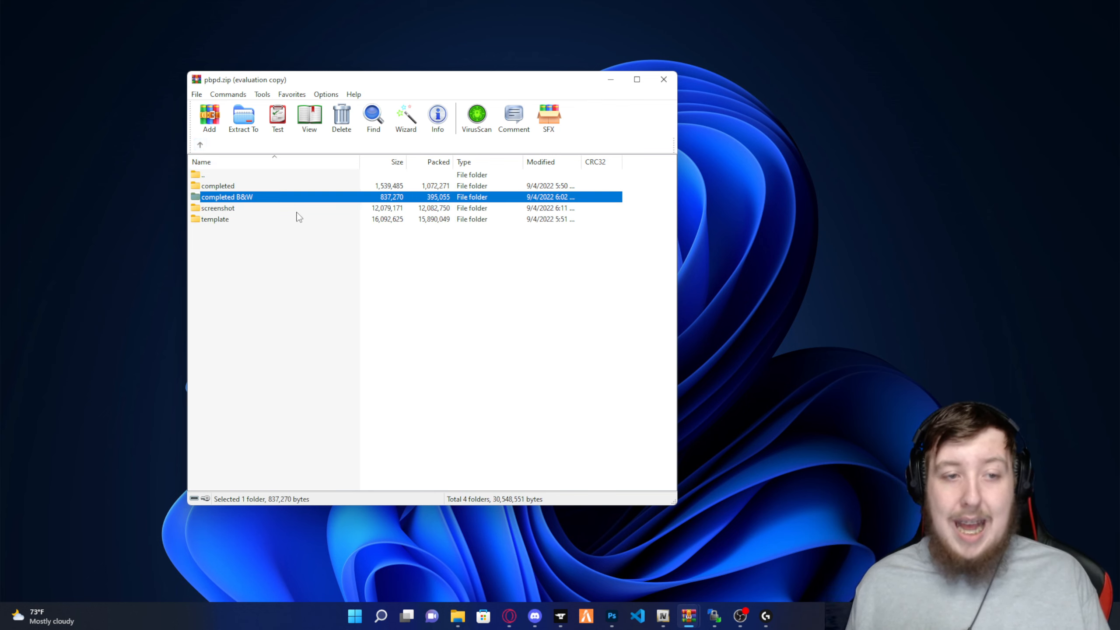
pyautogui.doubleClick(237, 211)
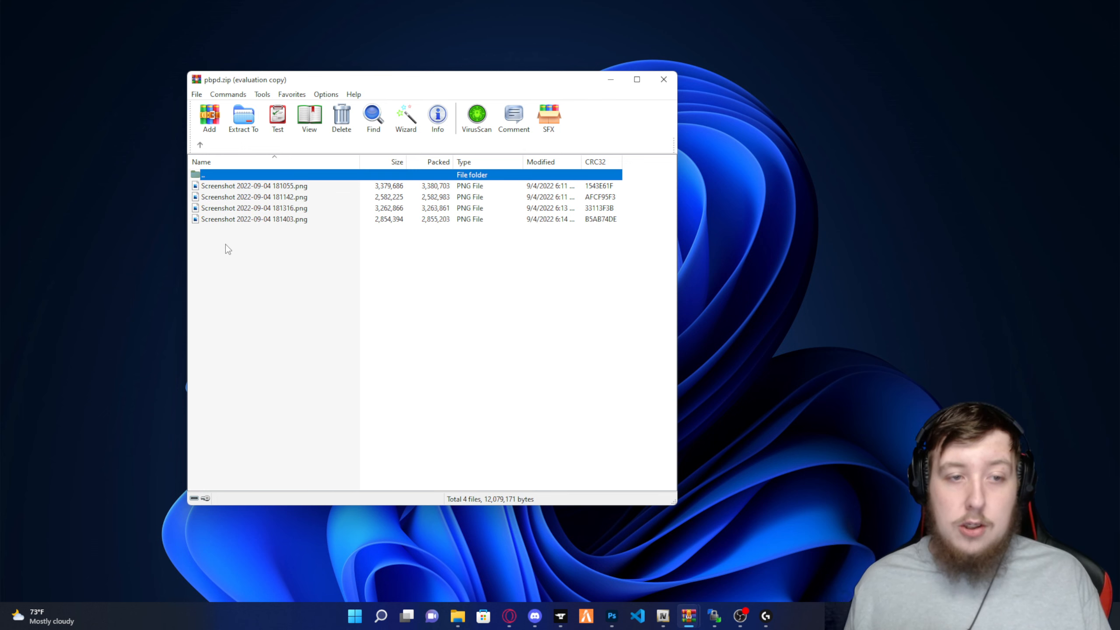
# - View the cvpi_sign_1.png template from the template folder in full screen, then return to the pbpd folder
pyautogui.click(200, 145)
pyautogui.doubleClick(223, 220)
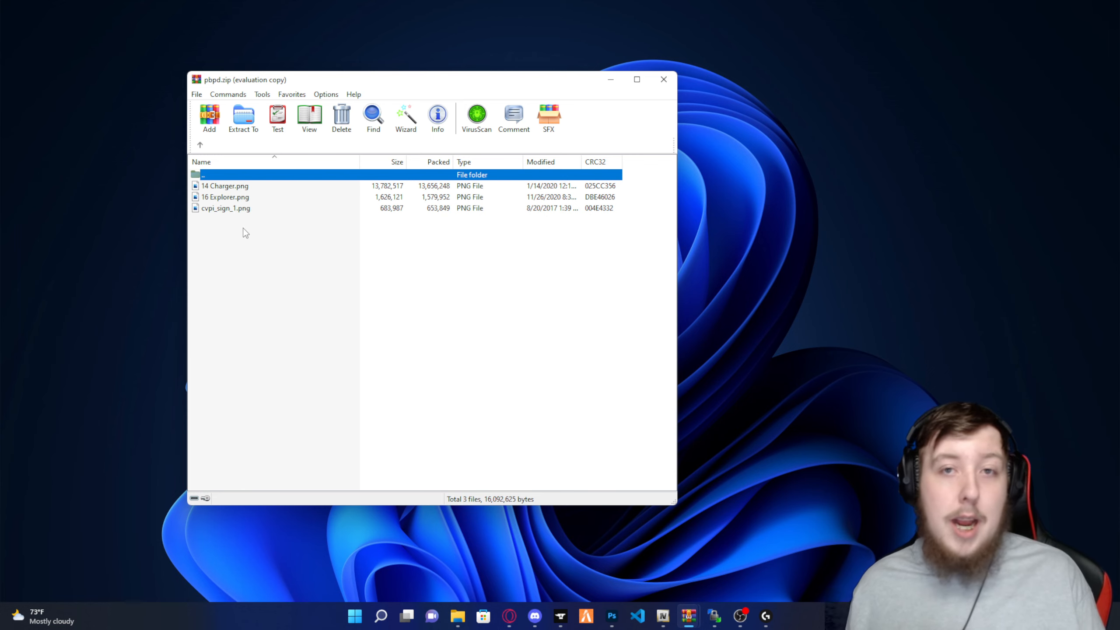
pyautogui.doubleClick(253, 208)
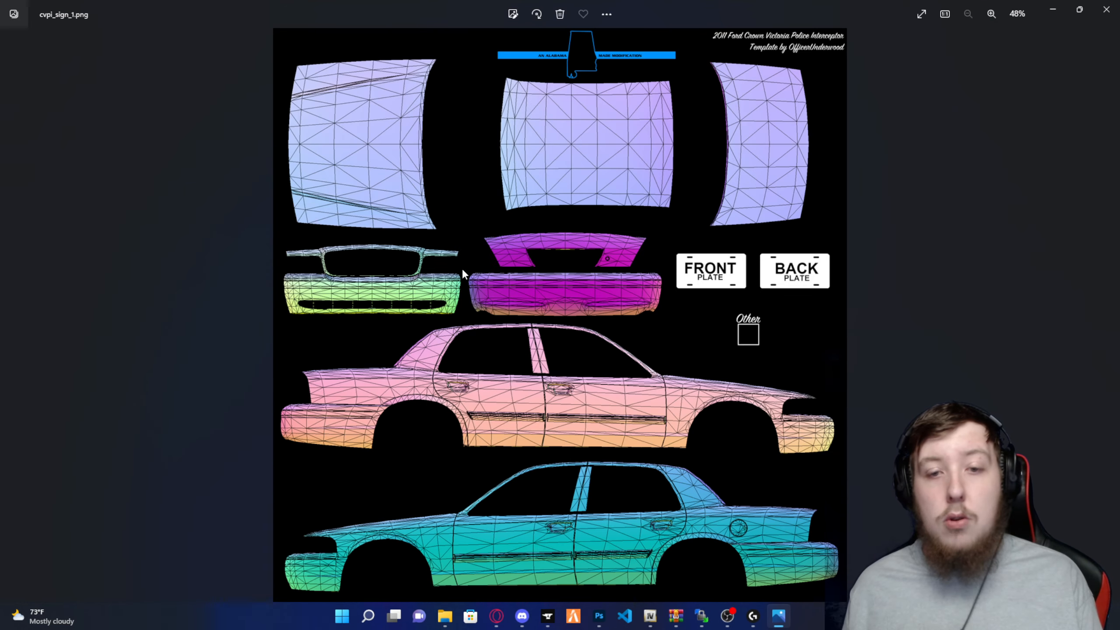
pyautogui.click(921, 14)
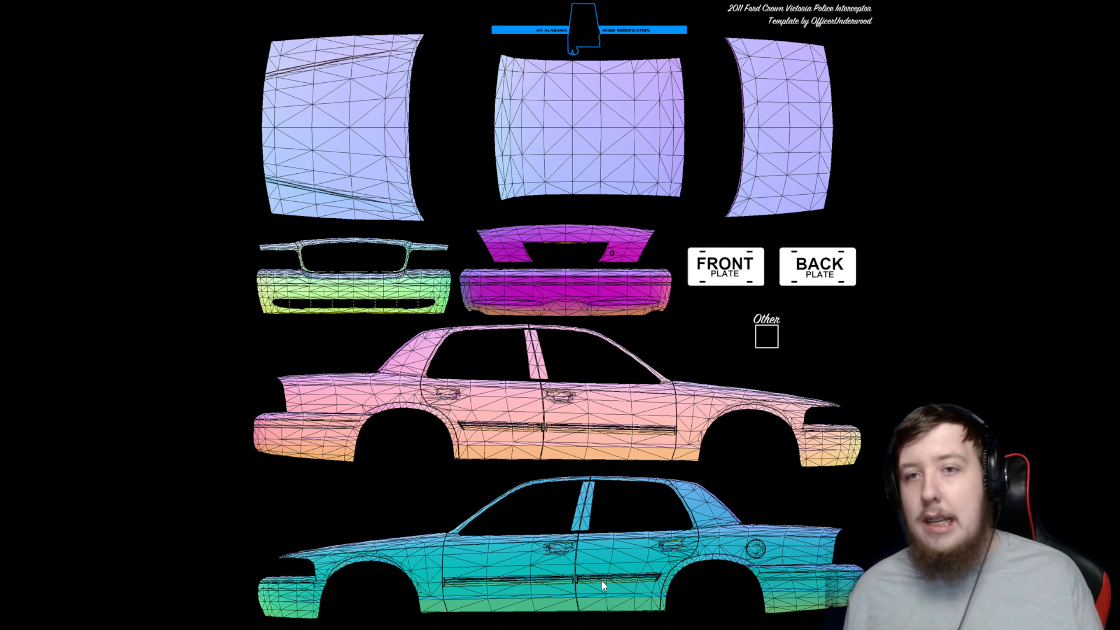
pyautogui.press('Escape')
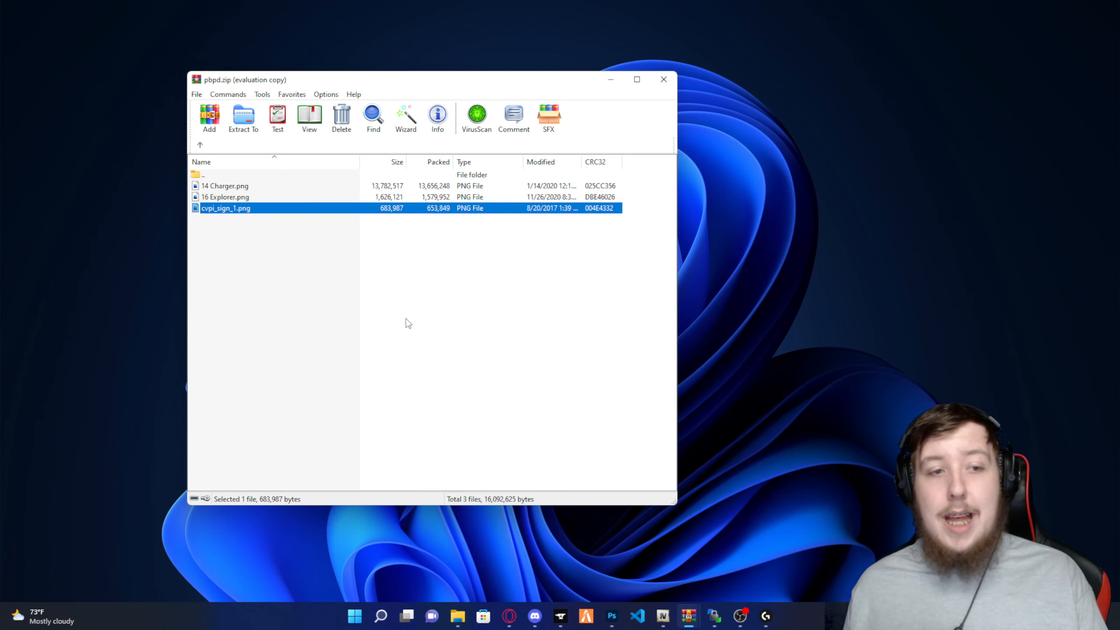
pyautogui.click(200, 145)
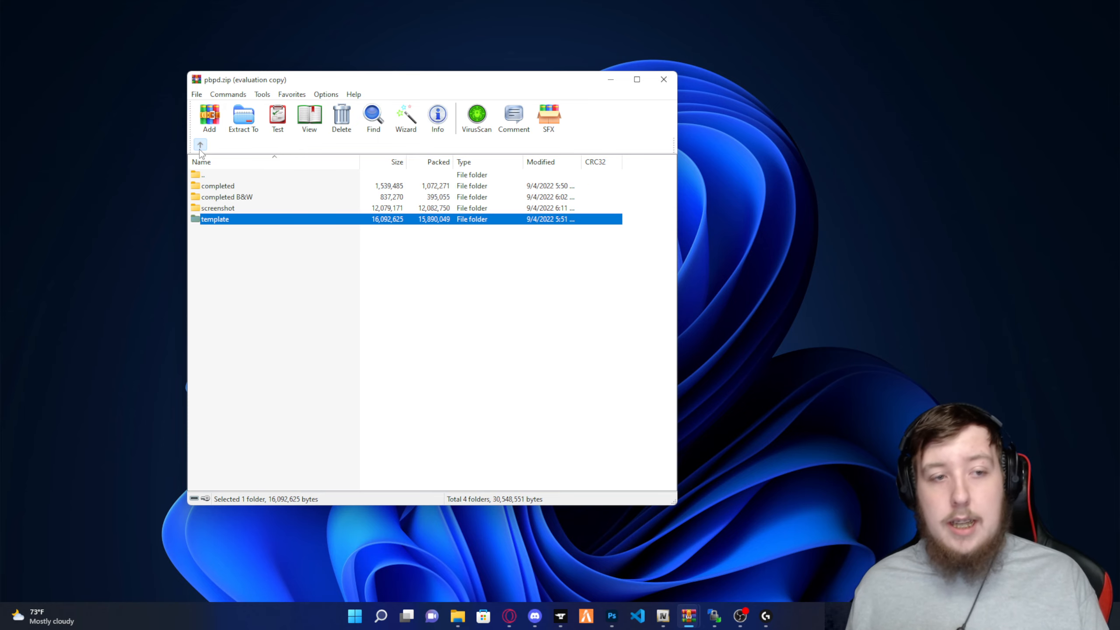
# - Switch to OpenIV at the GTA V mods cars folder, minimizing the archive window and repositioning OpenIV
pyautogui.moveTo(258, 84); pyautogui.dragTo(71, 13)
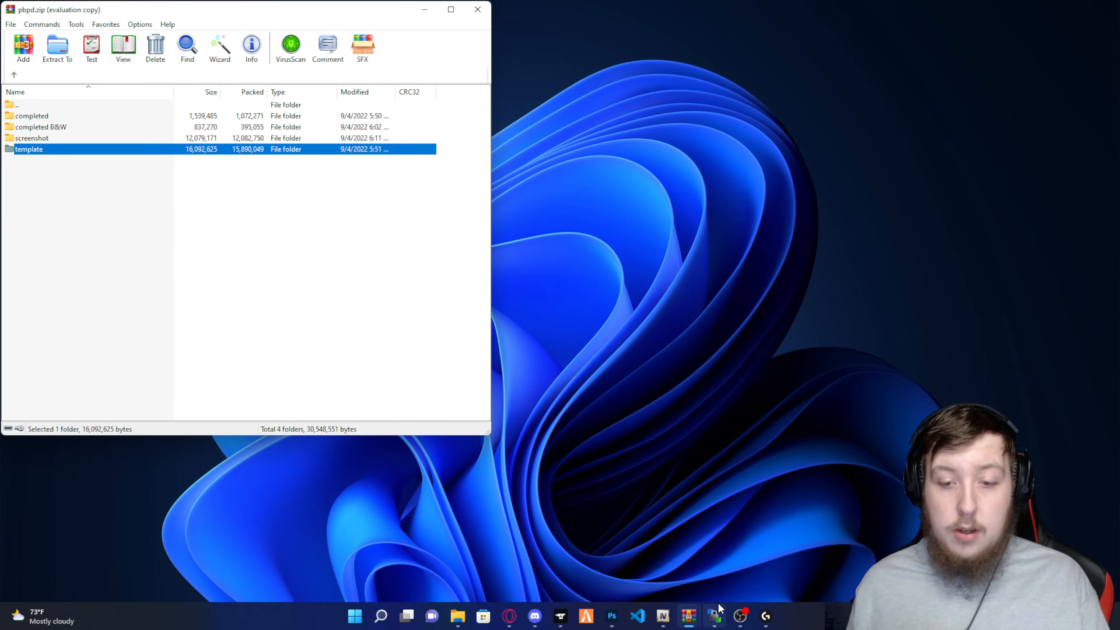
pyautogui.click(664, 618)
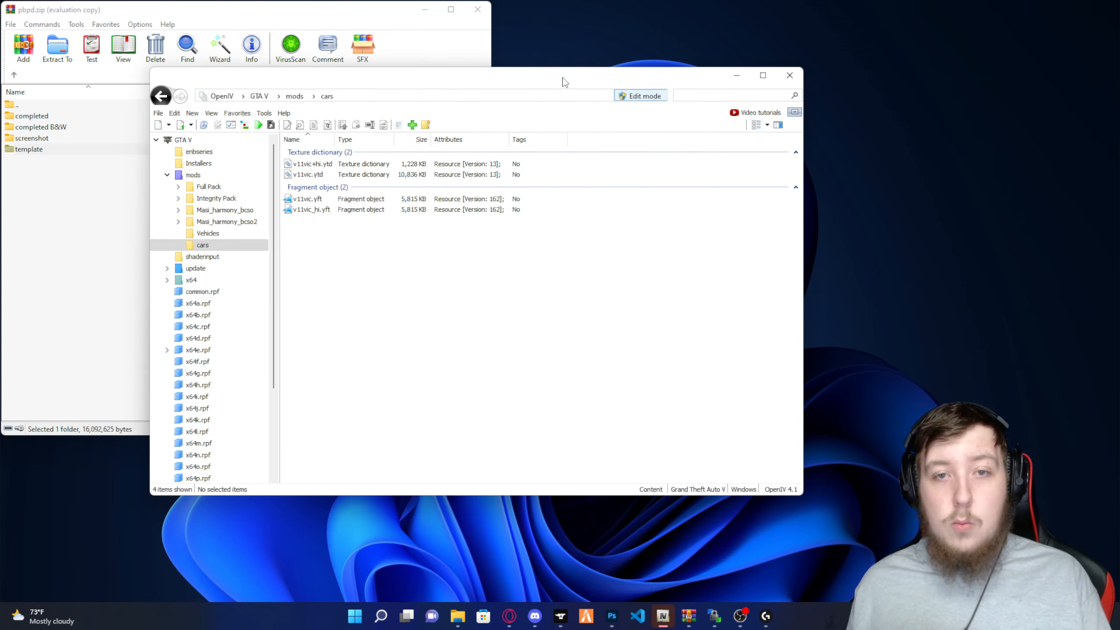
pyautogui.moveTo(565, 80); pyautogui.dragTo(799, 47)
pyautogui.click(425, 9)
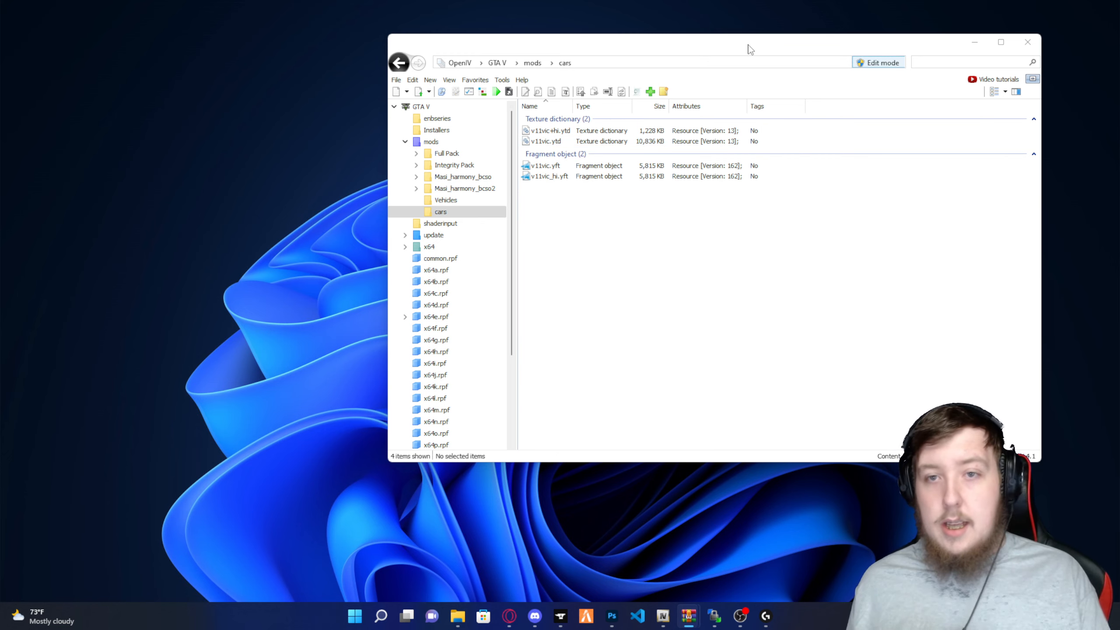
pyautogui.moveTo(750, 49); pyautogui.dragTo(554, 59)
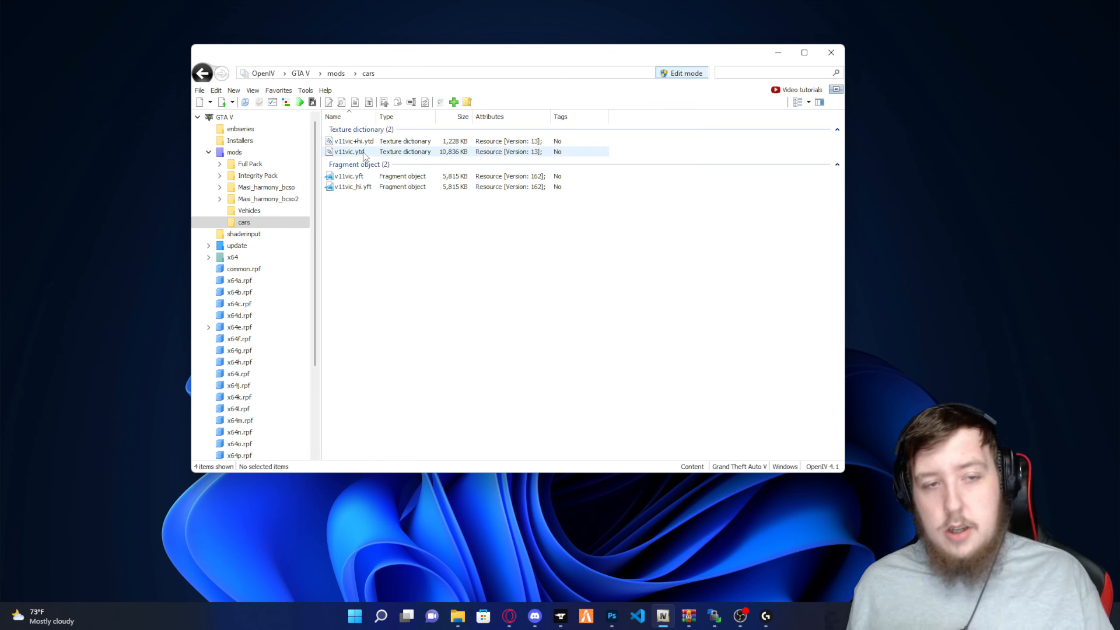
# - Bring back the pbpd.zip archive window and arrange it side by side with a narrower OpenIV window
pyautogui.hotkey('alt', 'Tab')
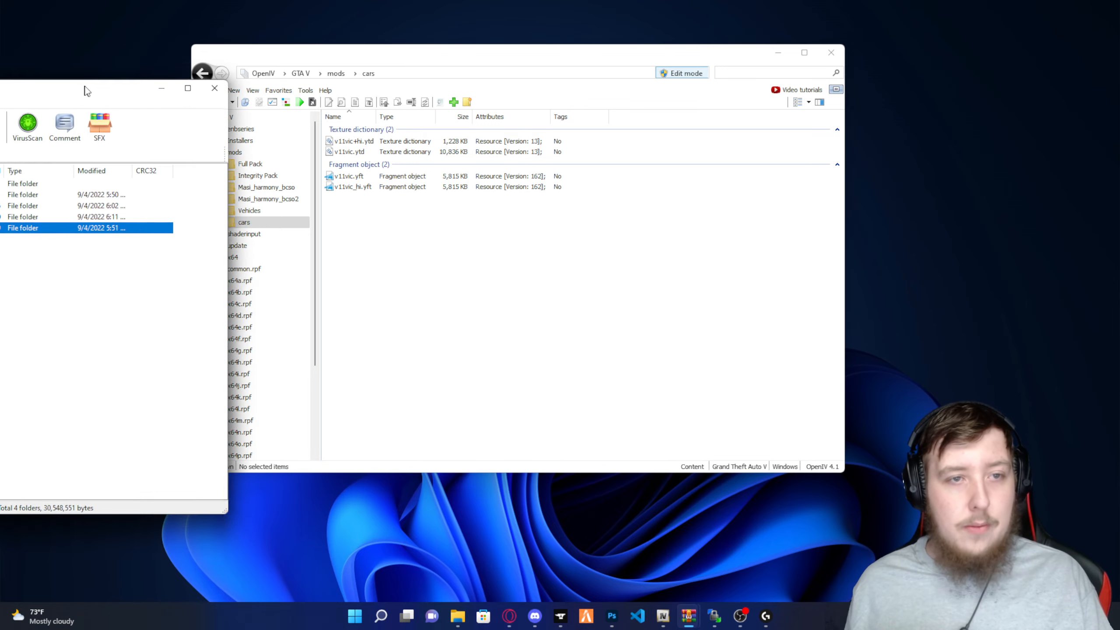
pyautogui.moveTo(580, 55); pyautogui.dragTo(828, 34)
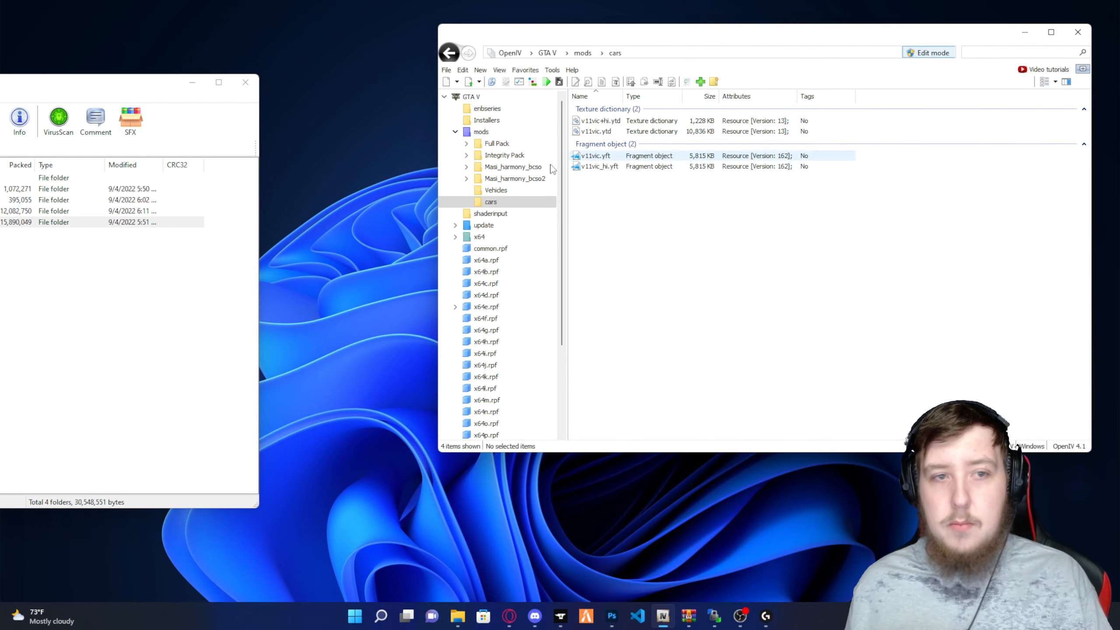
pyautogui.moveTo(166, 86); pyautogui.dragTo(386, 43)
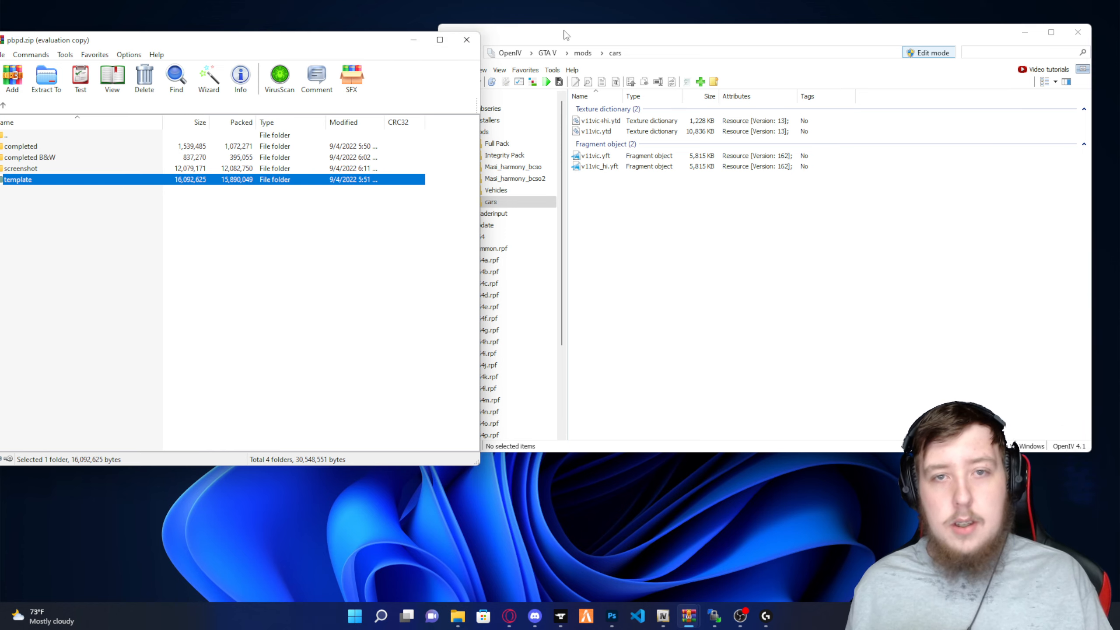
pyautogui.moveTo(556, 26); pyautogui.dragTo(580, 34)
pyautogui.moveTo(380, 41)
pyautogui.mouseDown()
pyautogui.moveTo(403, 43)
pyautogui.moveTo(382, 35)
pyautogui.mouseUp()
pyautogui.moveTo(775, 36); pyautogui.dragTo(721, 36)
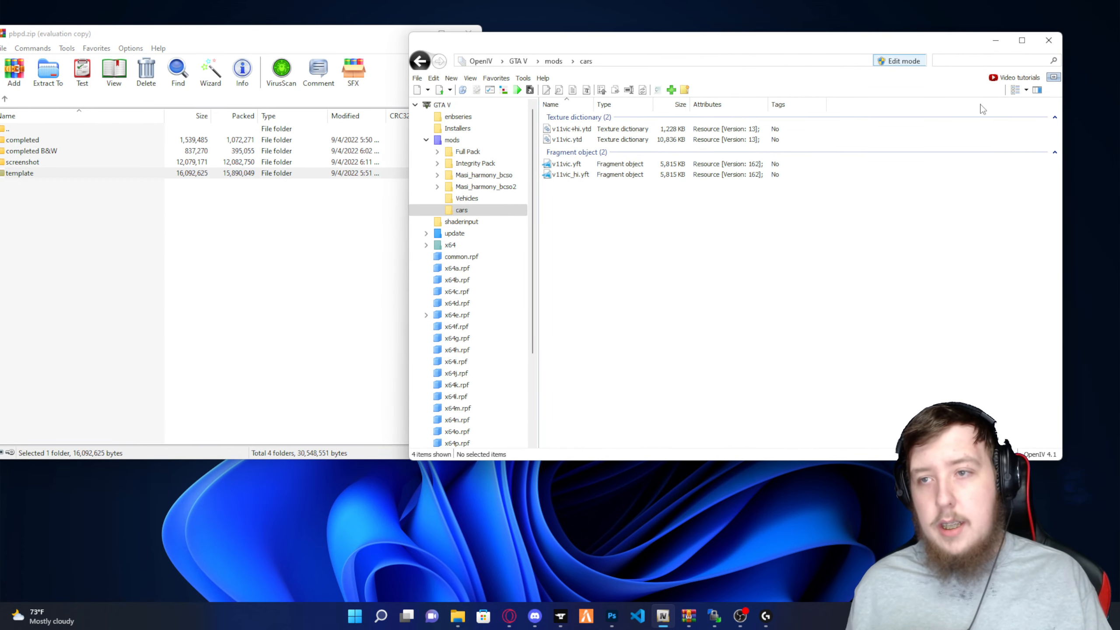
pyautogui.moveTo(1062, 168); pyautogui.dragTo(964, 168)
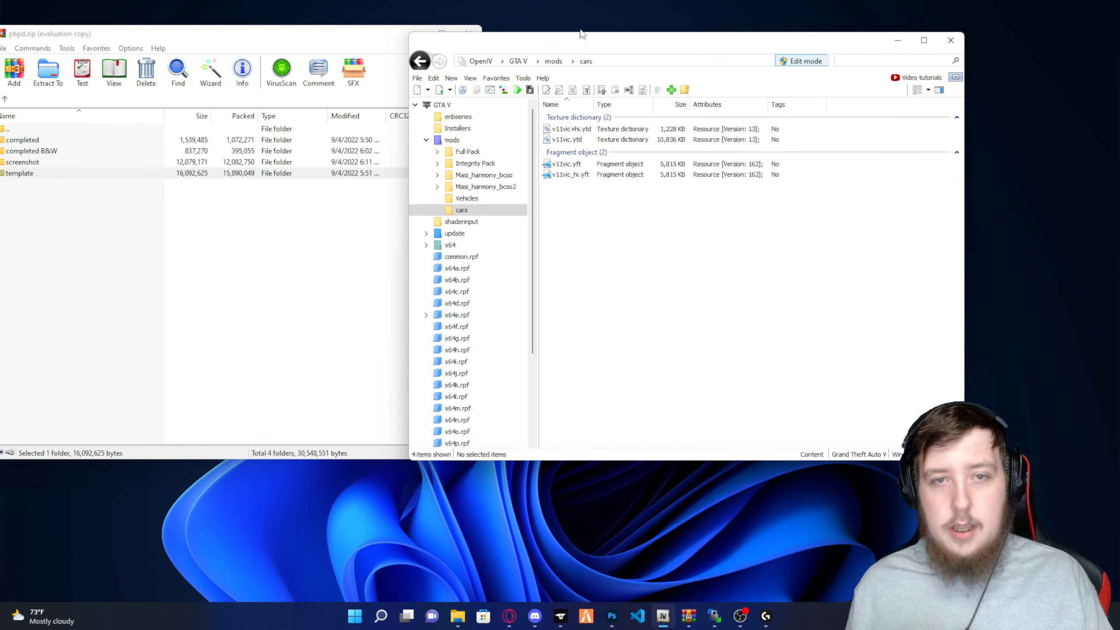
pyautogui.moveTo(590, 34); pyautogui.dragTo(720, 38)
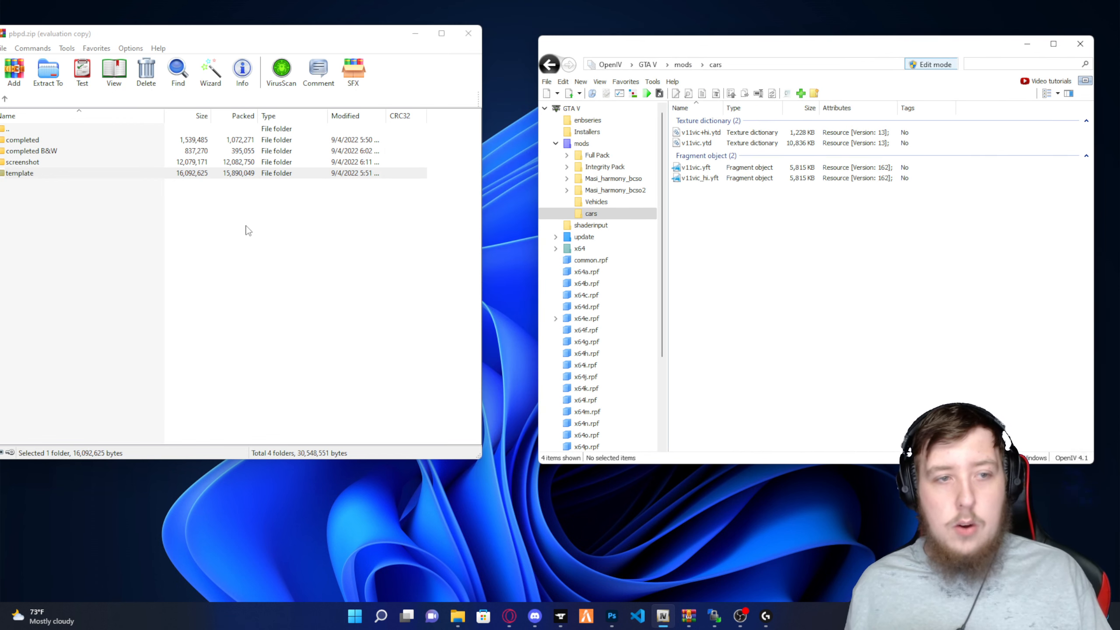
pyautogui.moveTo(219, 39); pyautogui.dragTo(265, 43)
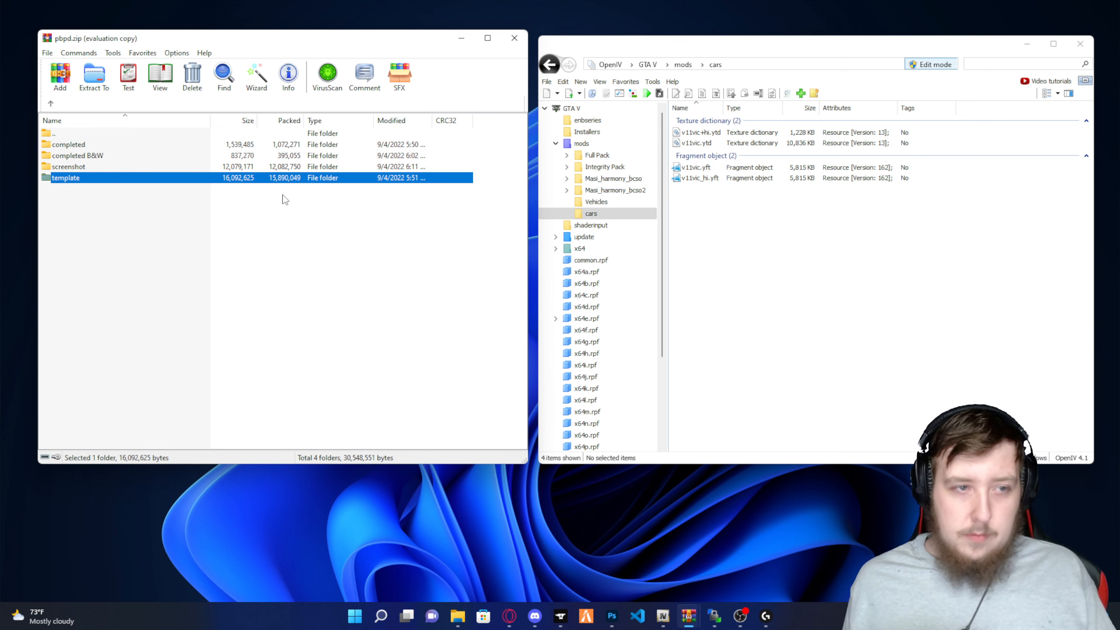
# - Open the archive's completed folder, and open v11vic+hi.ytd from the cars folder in the OpenIV texture editor
pyautogui.click(97, 222)
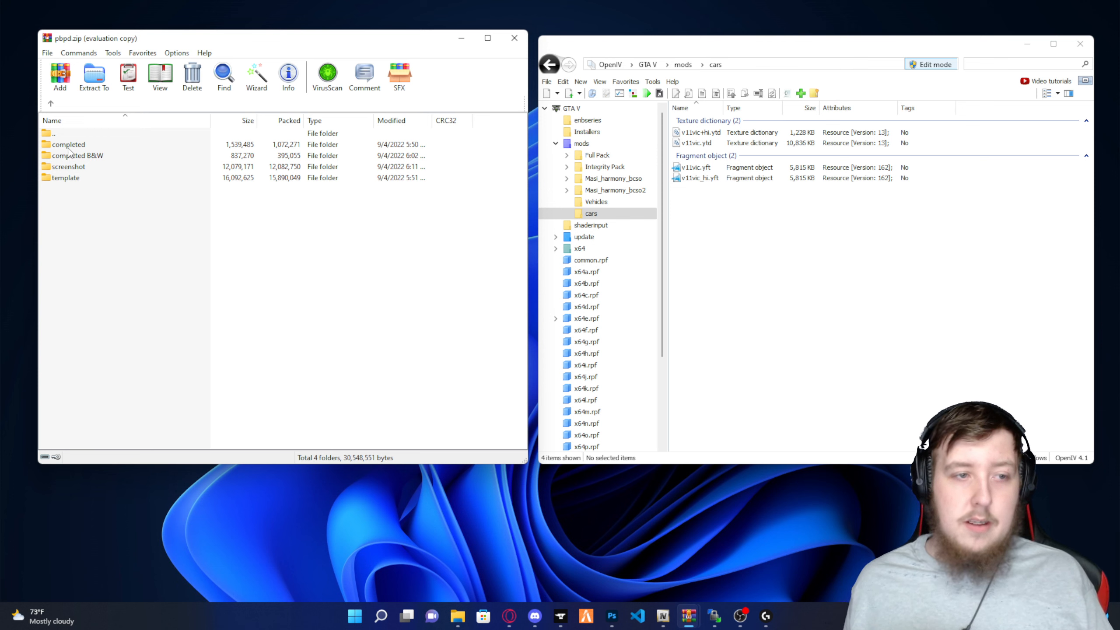
pyautogui.doubleClick(69, 149)
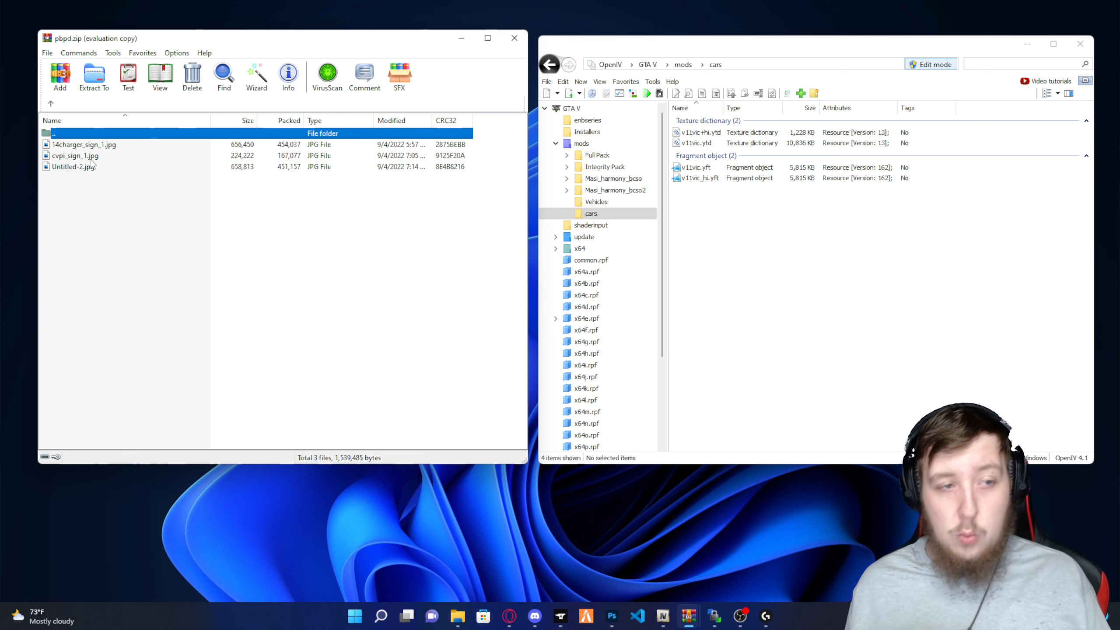
pyautogui.click(724, 132)
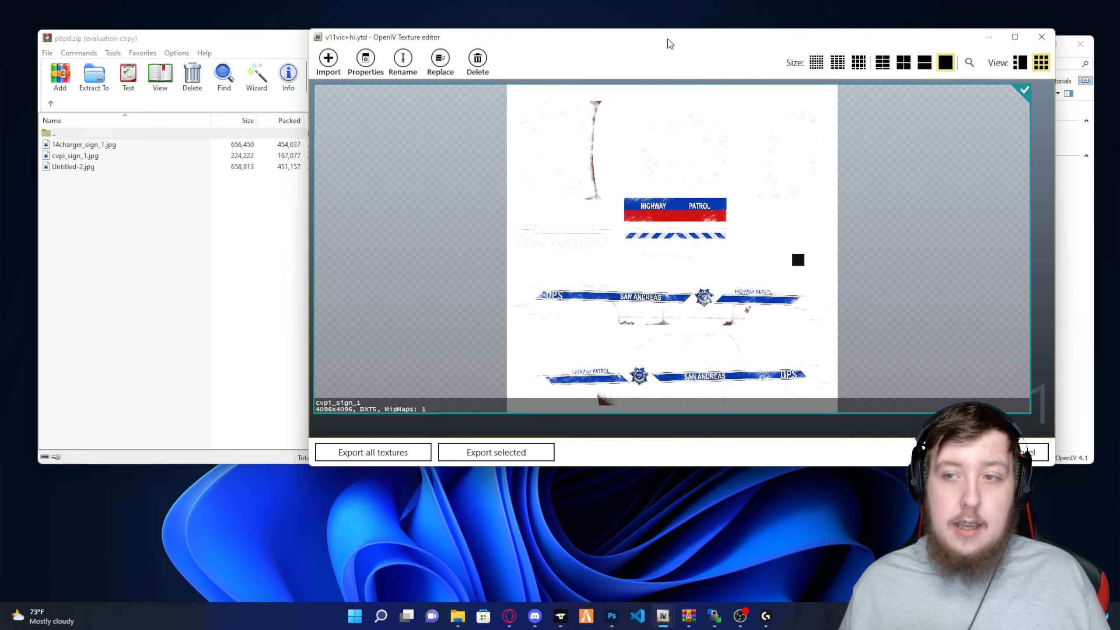
pyautogui.moveTo(668, 43); pyautogui.dragTo(708, 53)
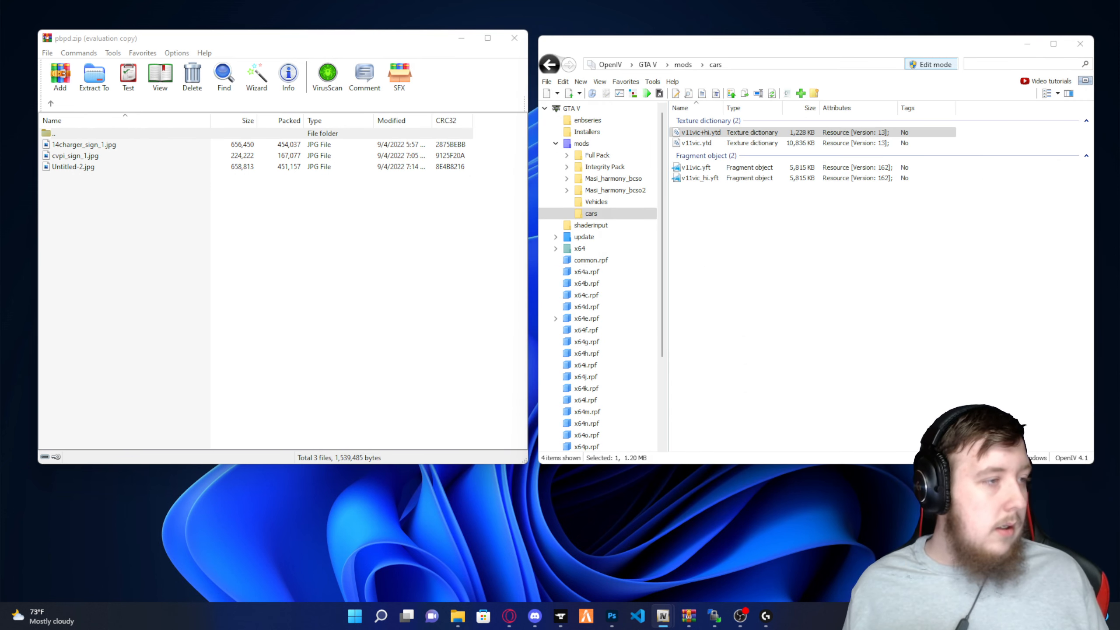
pyautogui.moveTo(738, 56); pyautogui.dragTo(857, 35)
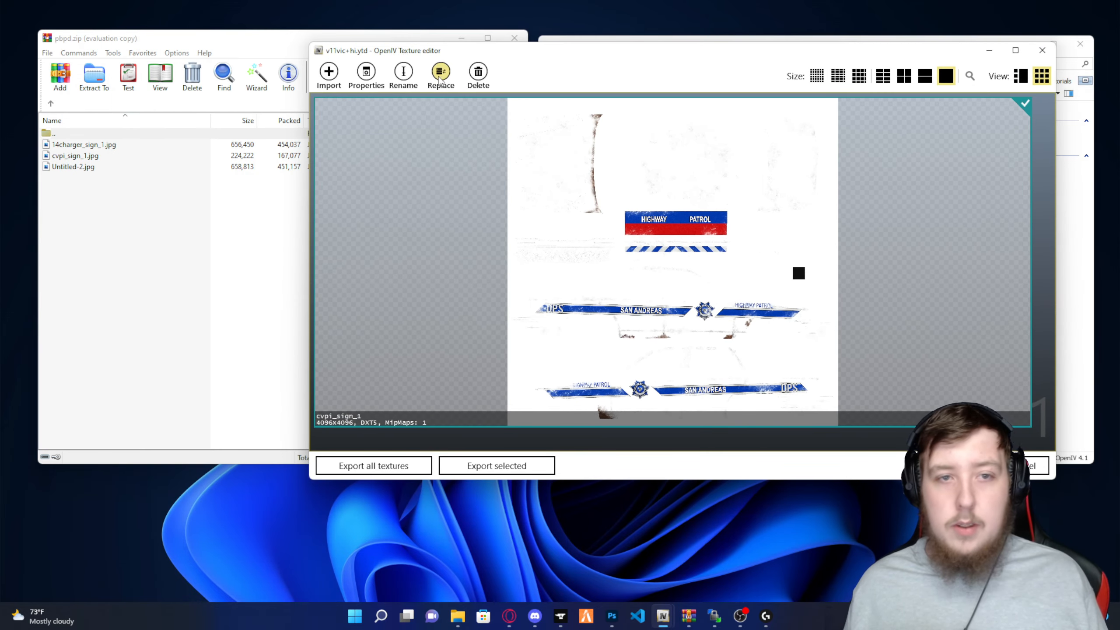
# - Replace the cvpi_sign_1 texture in v11vic+hi.ytd with cvpi_sign_1.jpg from the completed folder and save the dictionary
pyautogui.click(1020, 75)
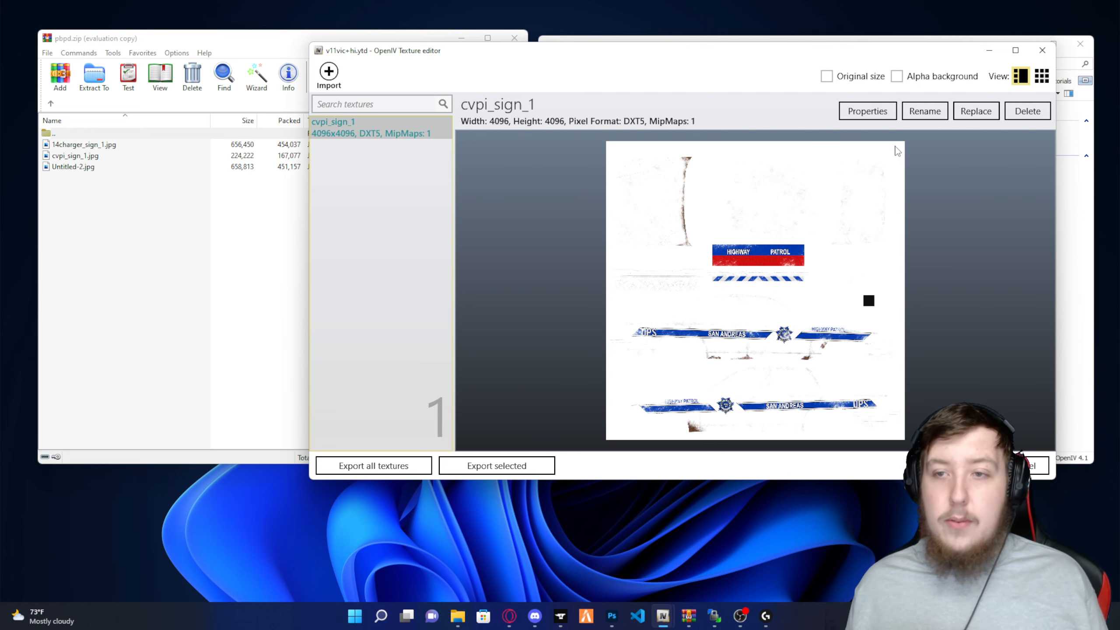
pyautogui.click(976, 111)
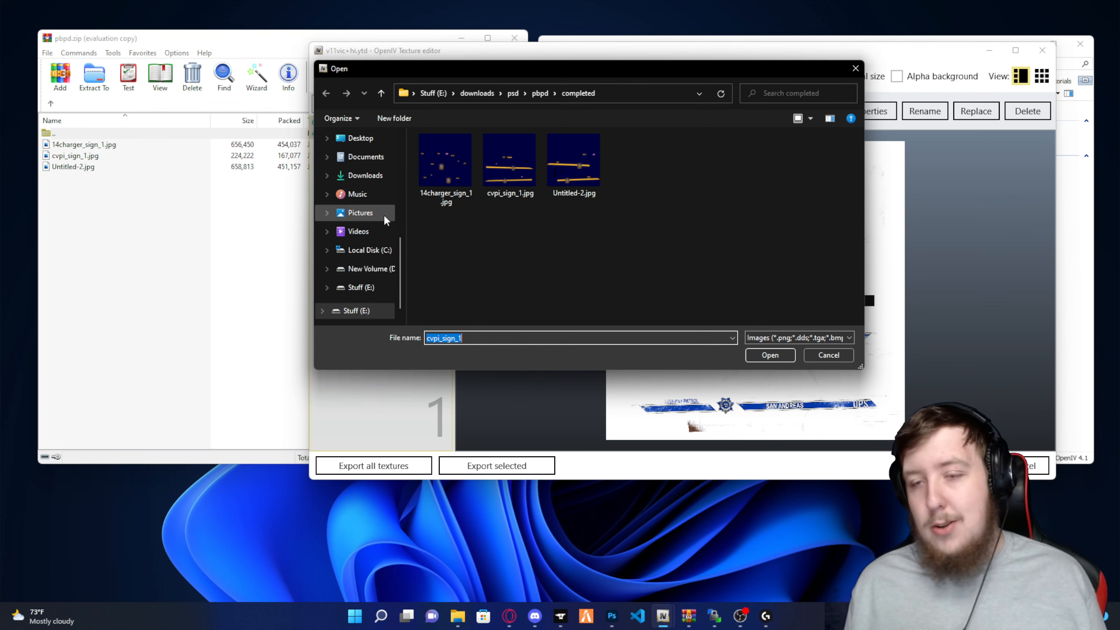
pyautogui.click(644, 279)
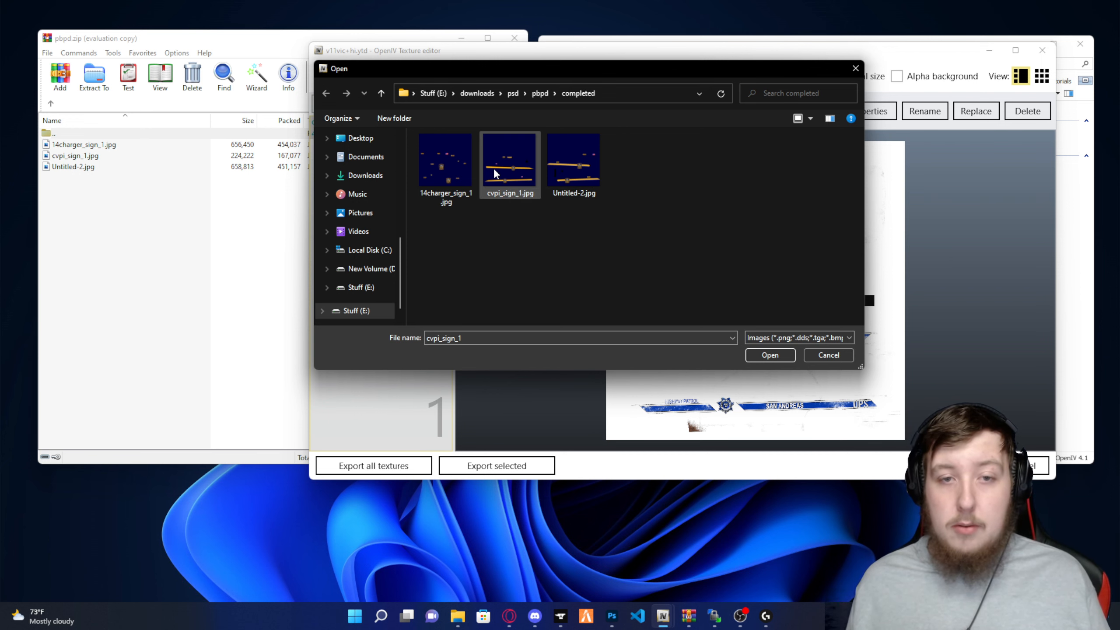
pyautogui.doubleClick(505, 168)
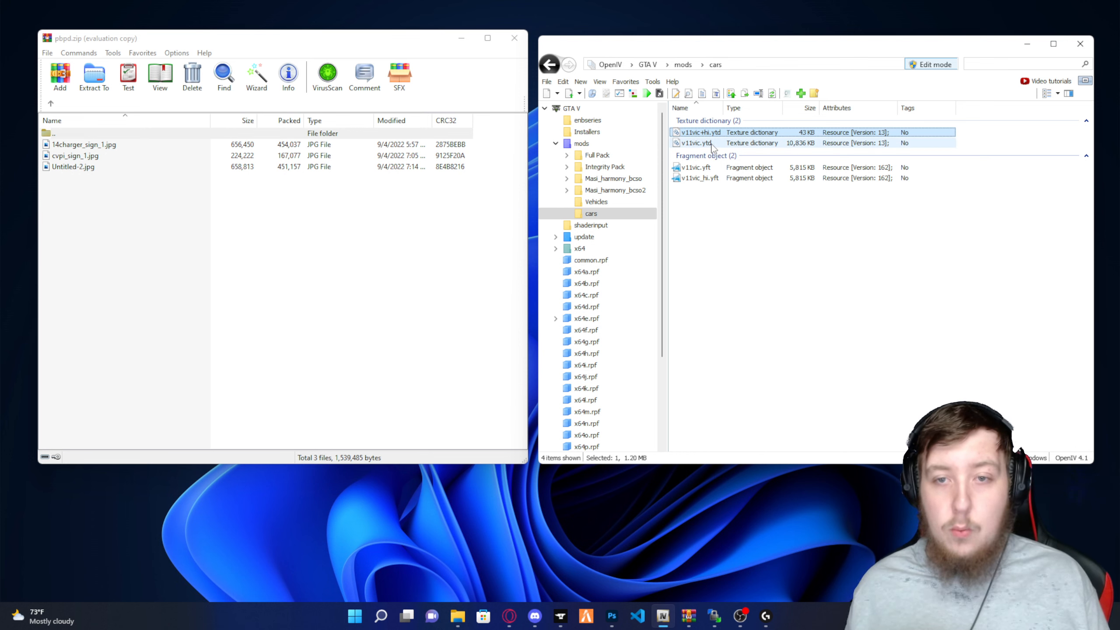
# - Open v11vic.ytd in the texture editor, minimize the pbpd.zip archive window, and reposition the editor over the free desktop area
pyautogui.click(711, 143)
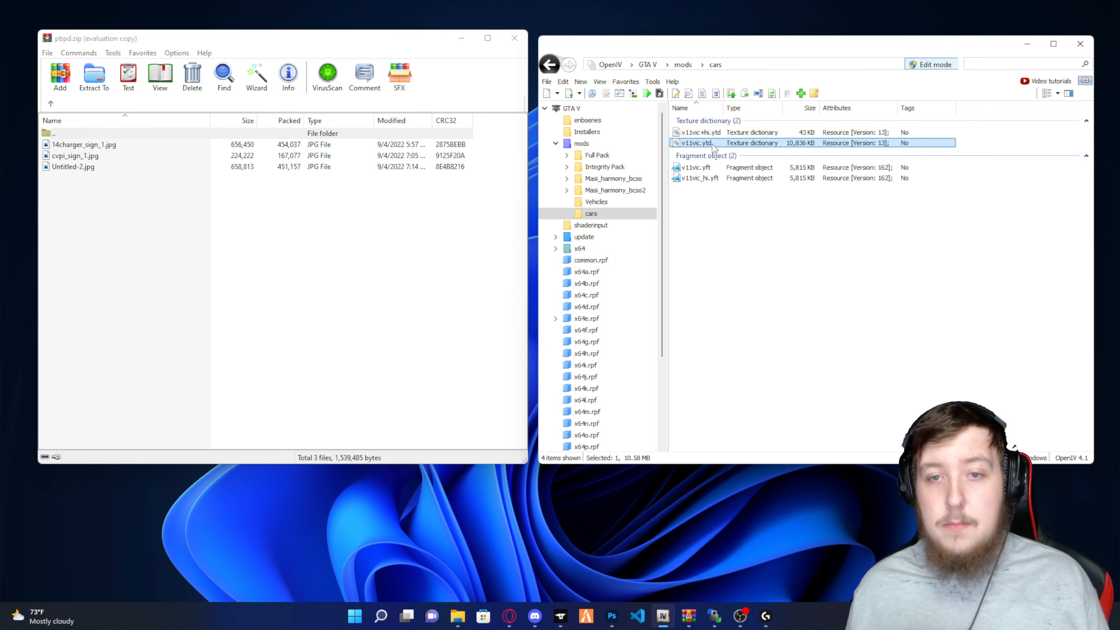
pyautogui.doubleClick(712, 144)
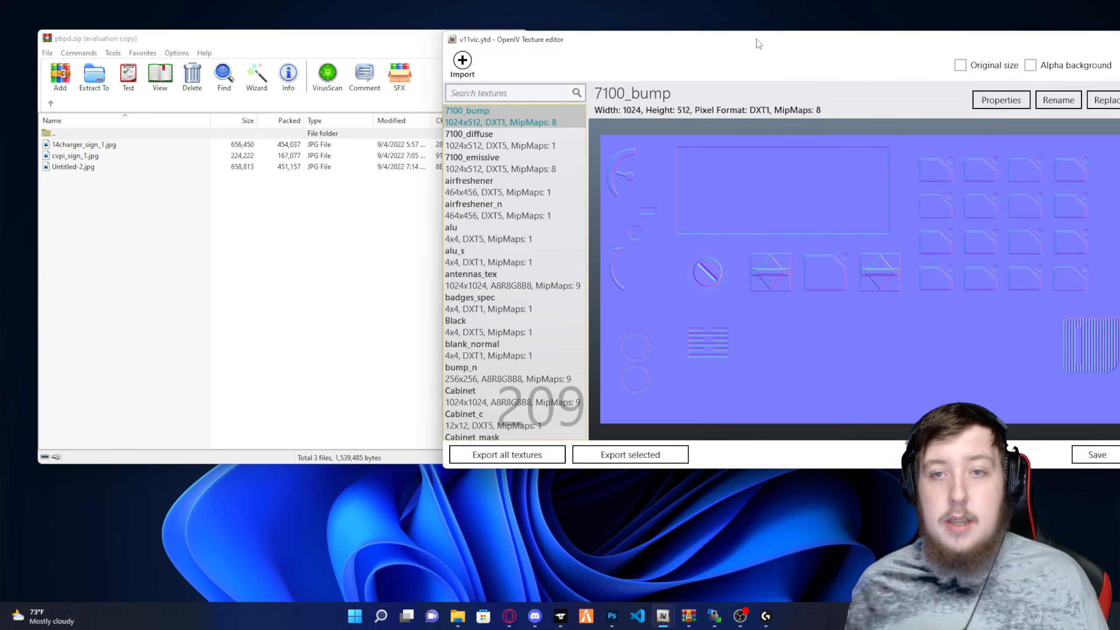
pyautogui.moveTo(759, 44); pyautogui.dragTo(533, 52)
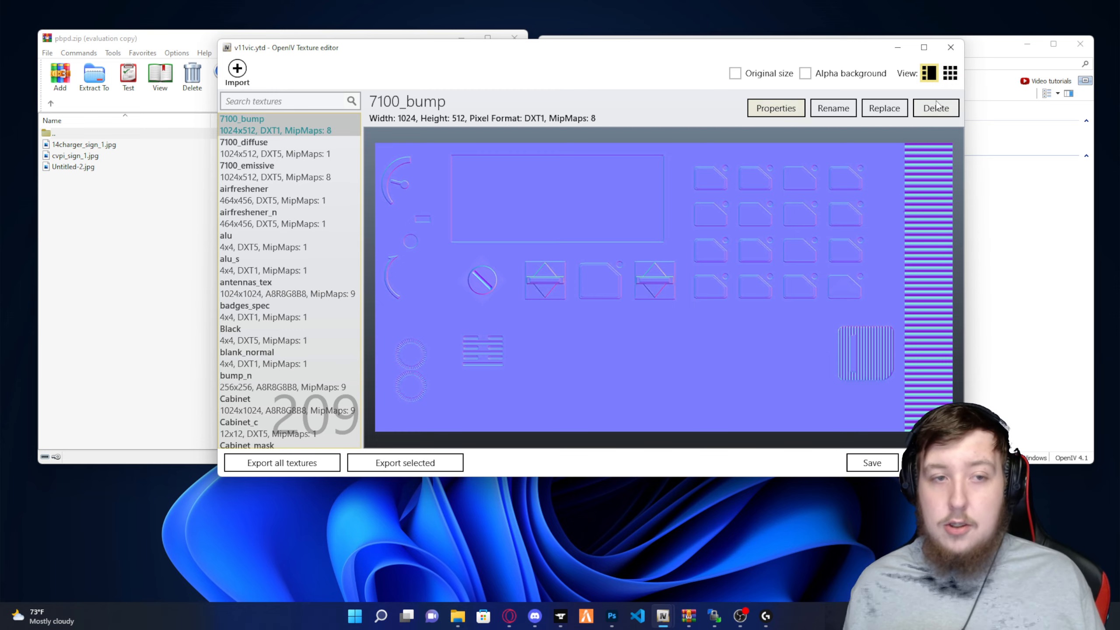
pyautogui.click(950, 73)
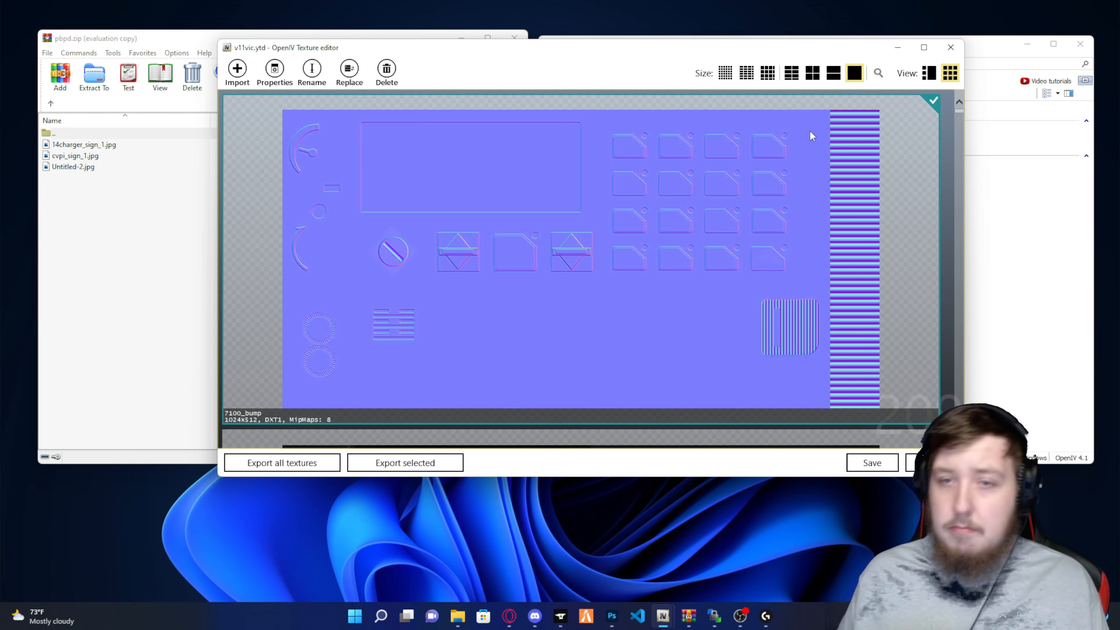
pyautogui.click(929, 73)
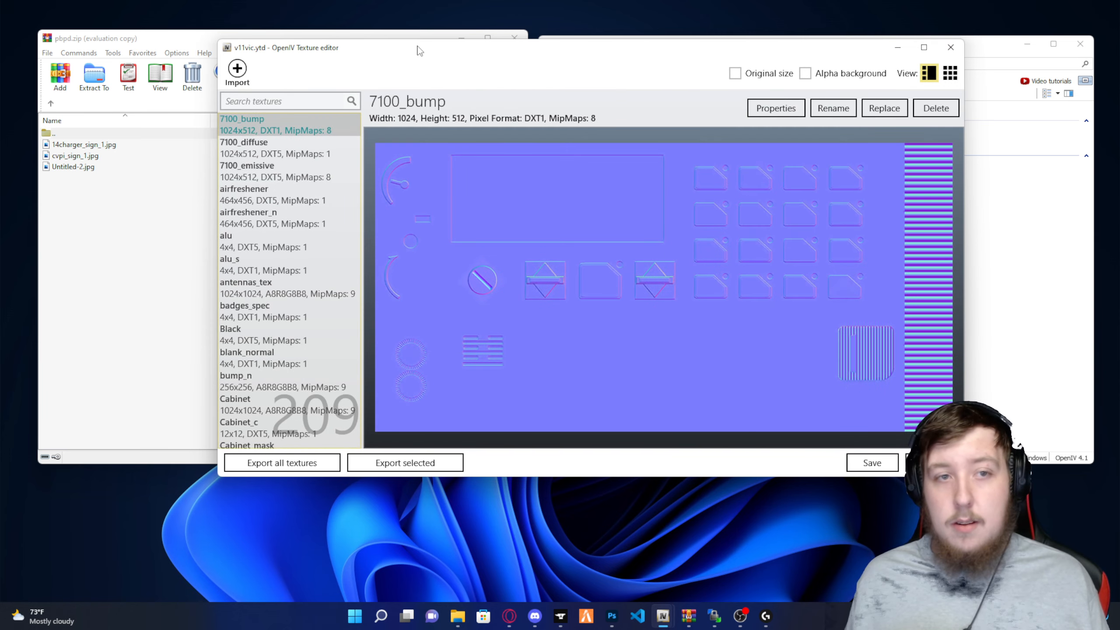
pyautogui.click(462, 36)
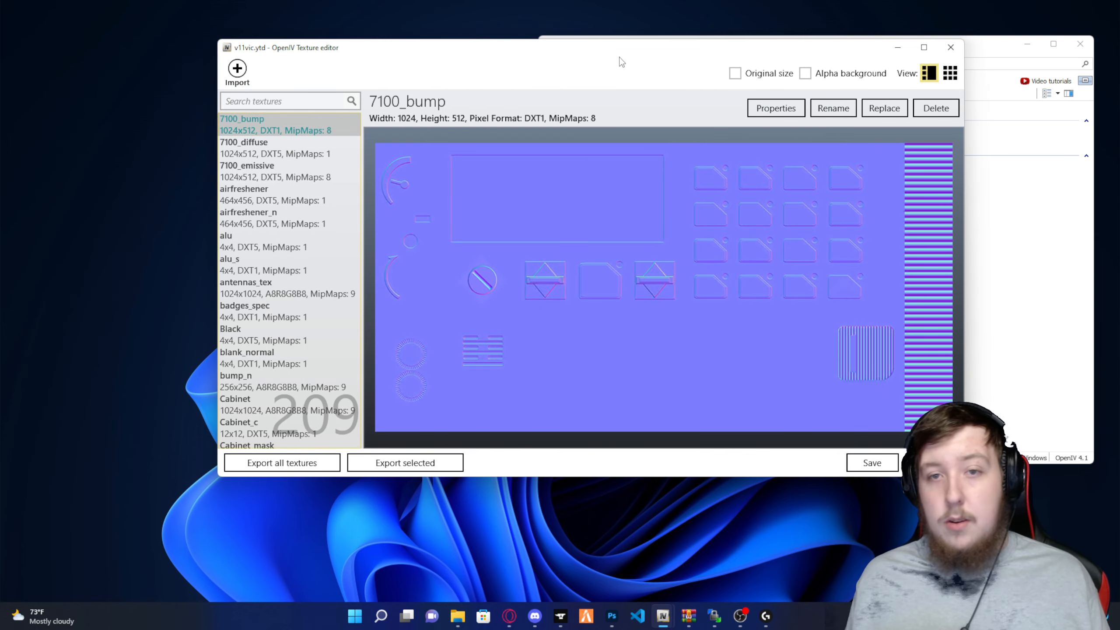
pyautogui.moveTo(621, 61); pyautogui.dragTo(501, 58)
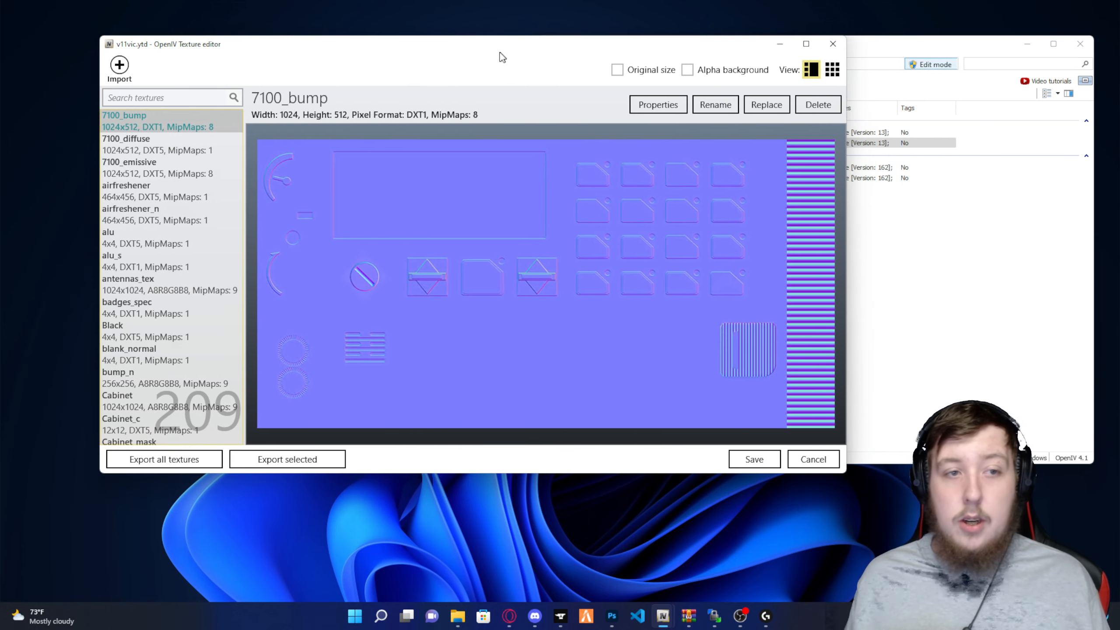
# - Filter the textures by "sign", compare cvpi_sign_1 with cvpi_sign_2, and select cvpi_sign_1
pyautogui.click(152, 97)
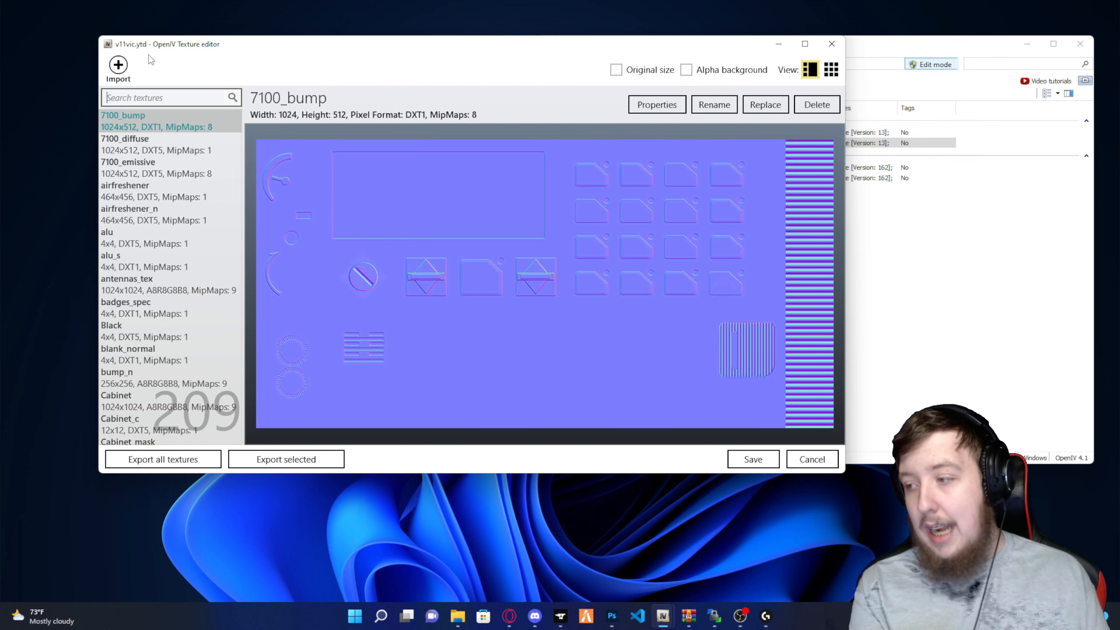
pyautogui.write('sign')
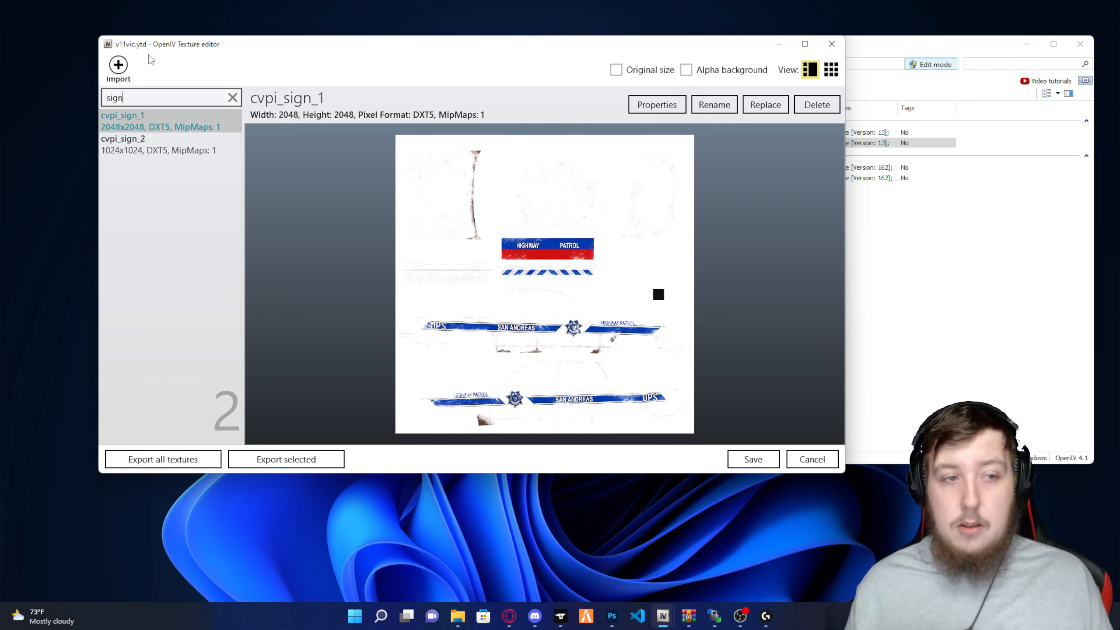
pyautogui.click(161, 150)
pyautogui.click(174, 128)
pyautogui.click(170, 150)
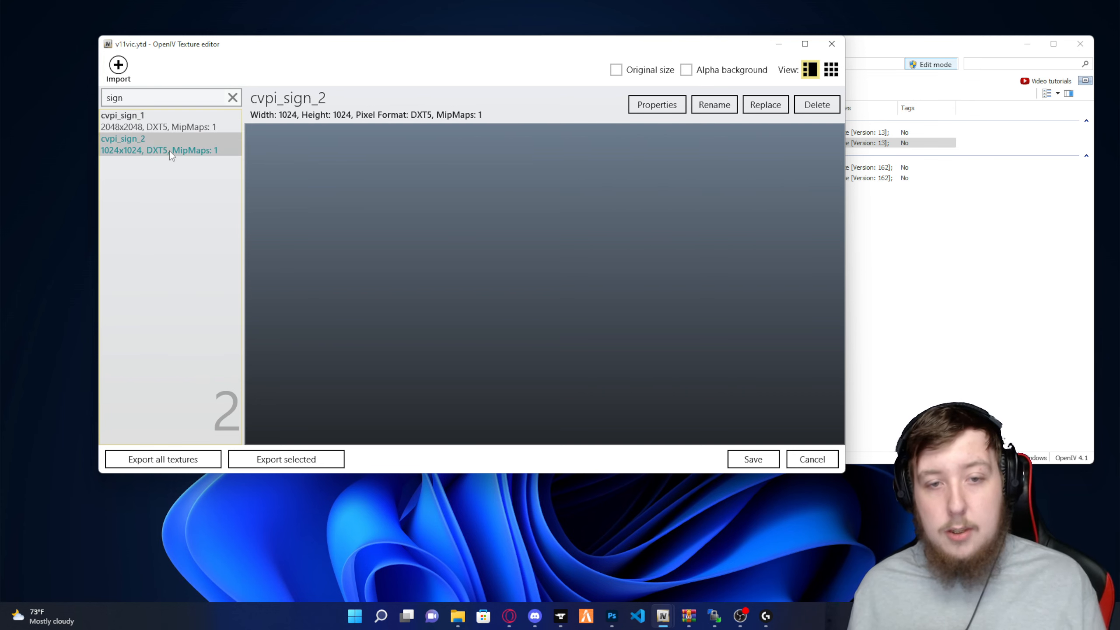
pyautogui.click(141, 124)
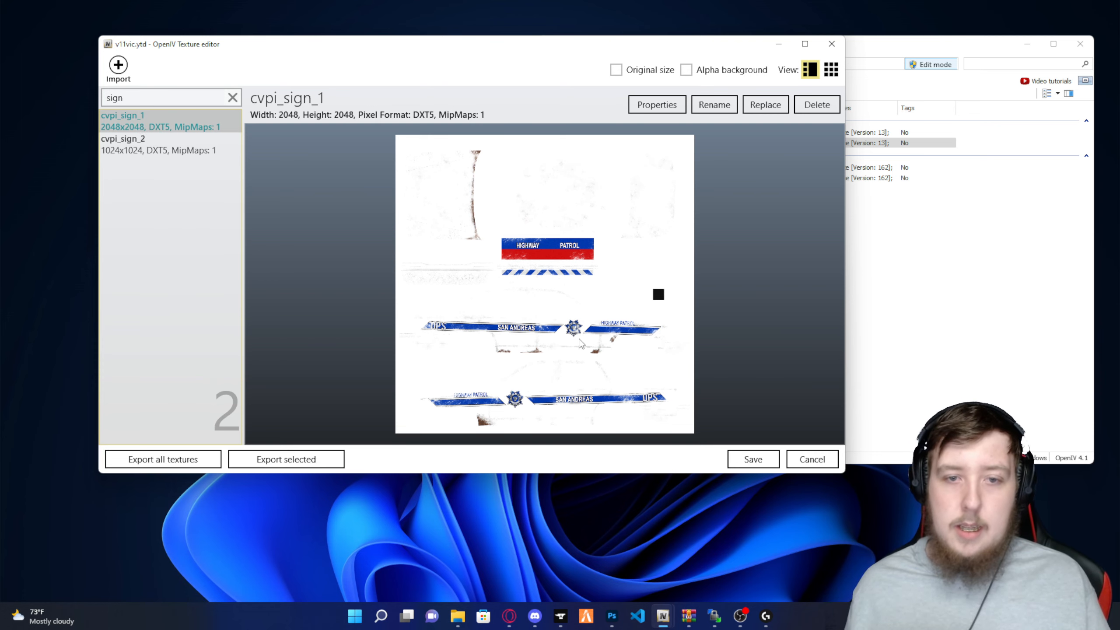
# - Replace the cvpi_sign_1 texture in v11vic.ytd with cvpi_sign_1.jpg from the completed folder and save the dictionary
pyautogui.click(766, 105)
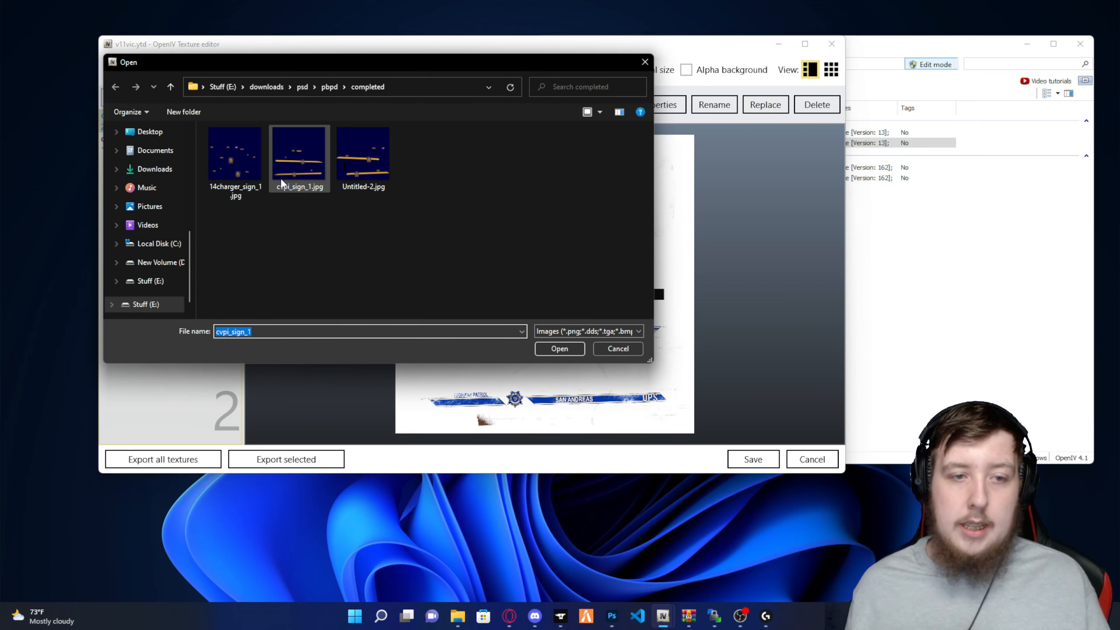
pyautogui.doubleClick(304, 179)
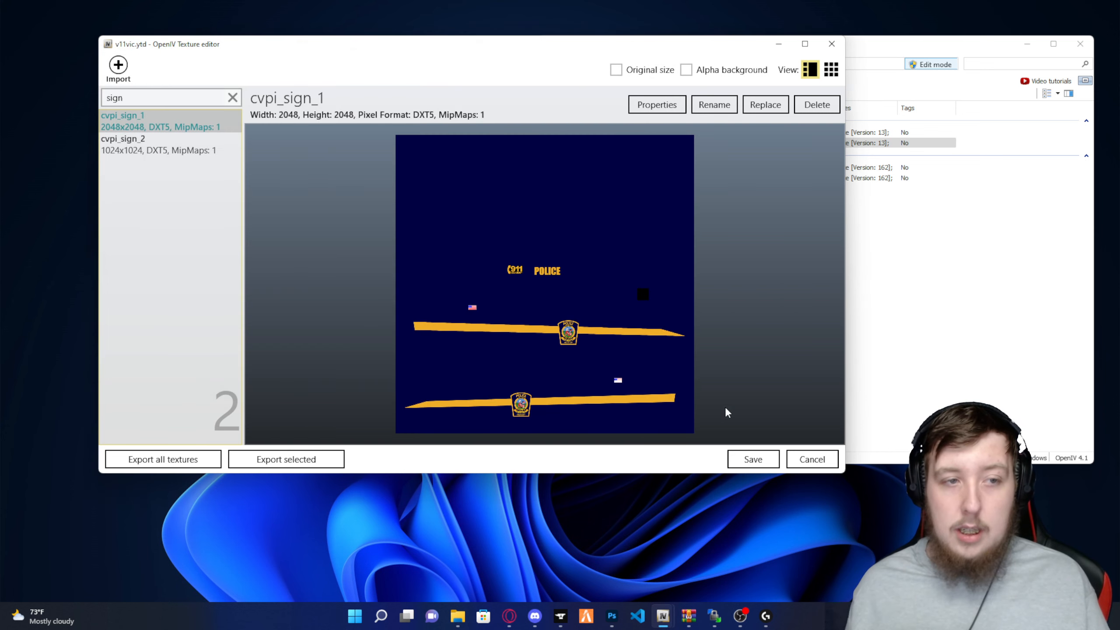
pyautogui.click(752, 454)
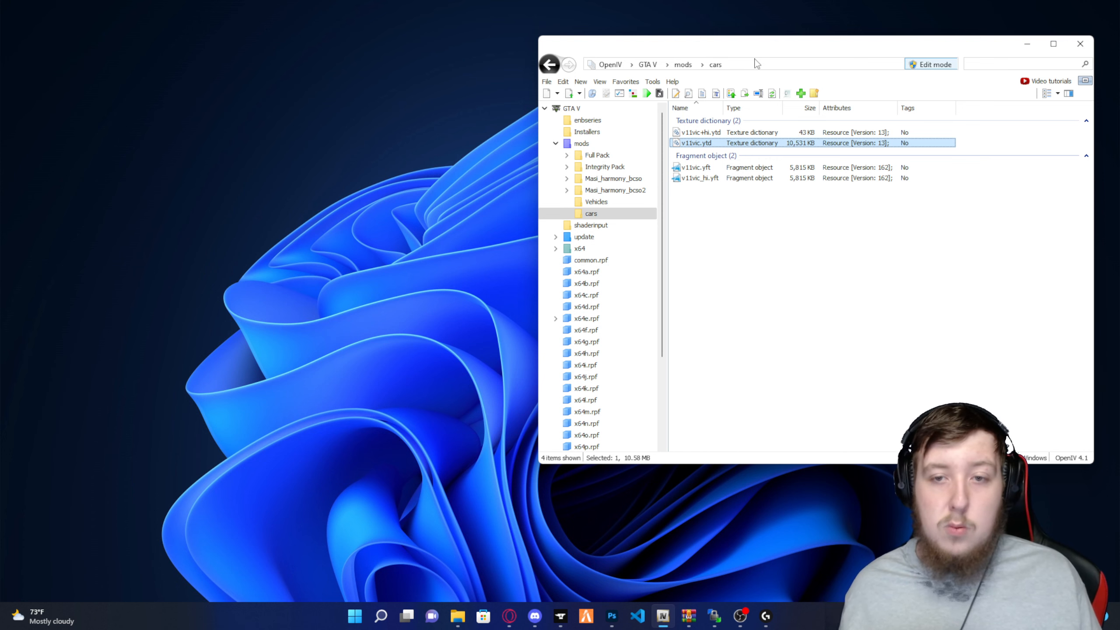
# - Open v11vic.yft from the cars folder in the model viewer and maximize the viewer window
pyautogui.click(749, 241)
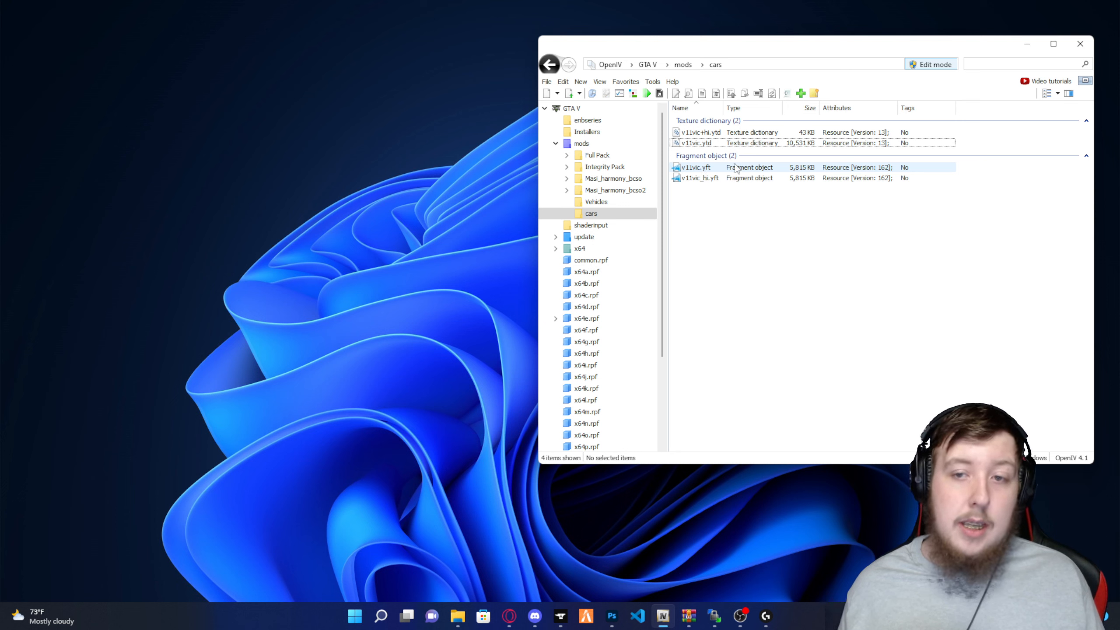
pyautogui.doubleClick(771, 169)
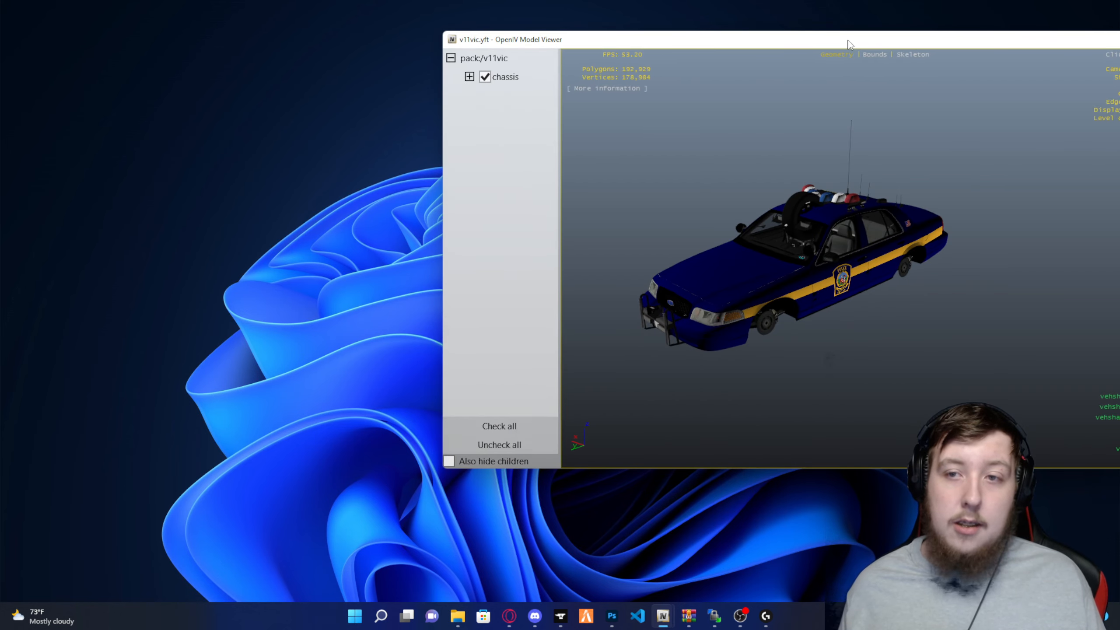
pyautogui.moveTo(849, 42); pyautogui.dragTo(628, 56)
pyautogui.click(933, 55)
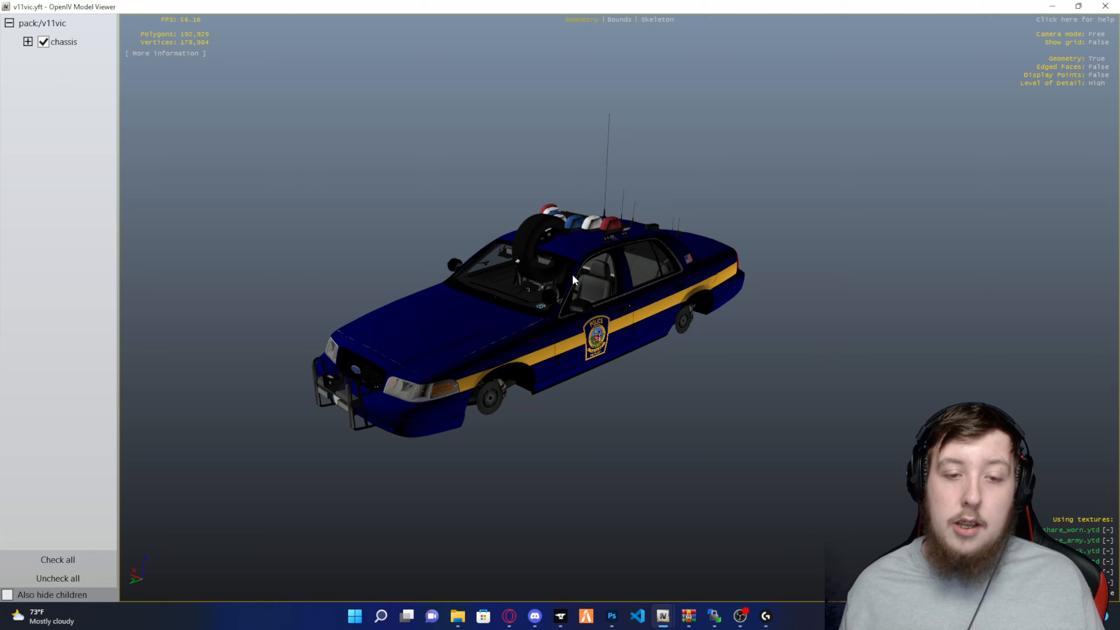
# - Examine the livery on both sides and the rear of the v11vic model, including the door badge, and close the viewer
pyautogui.moveTo(572, 273); pyautogui.dragTo(555, 261)
pyautogui.click(1093, 36)
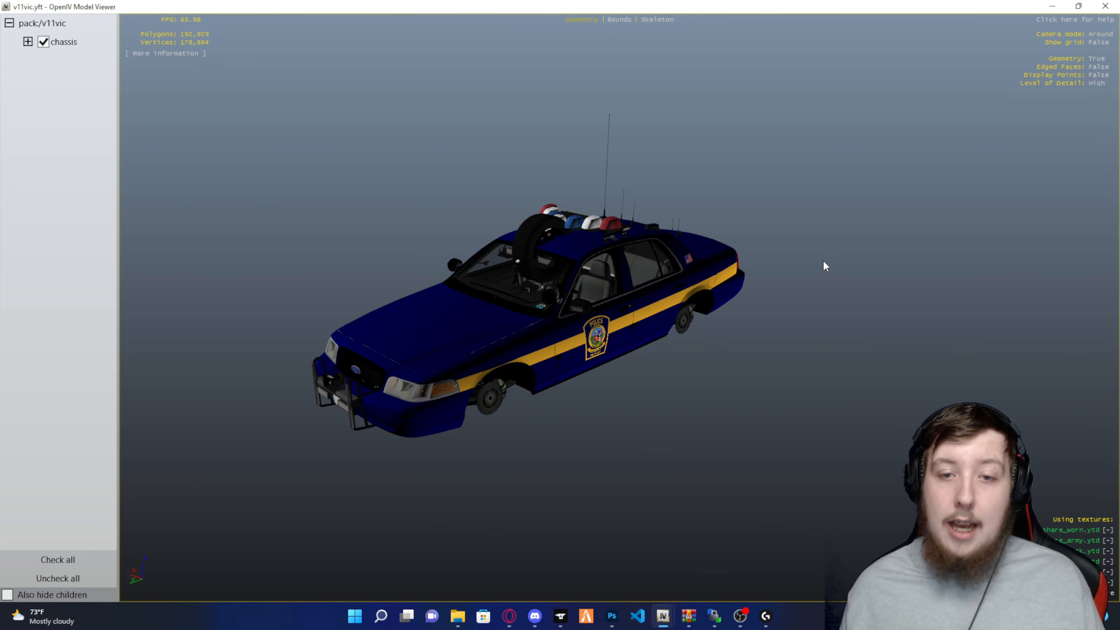
pyautogui.moveTo(822, 263); pyautogui.dragTo(678, 219)
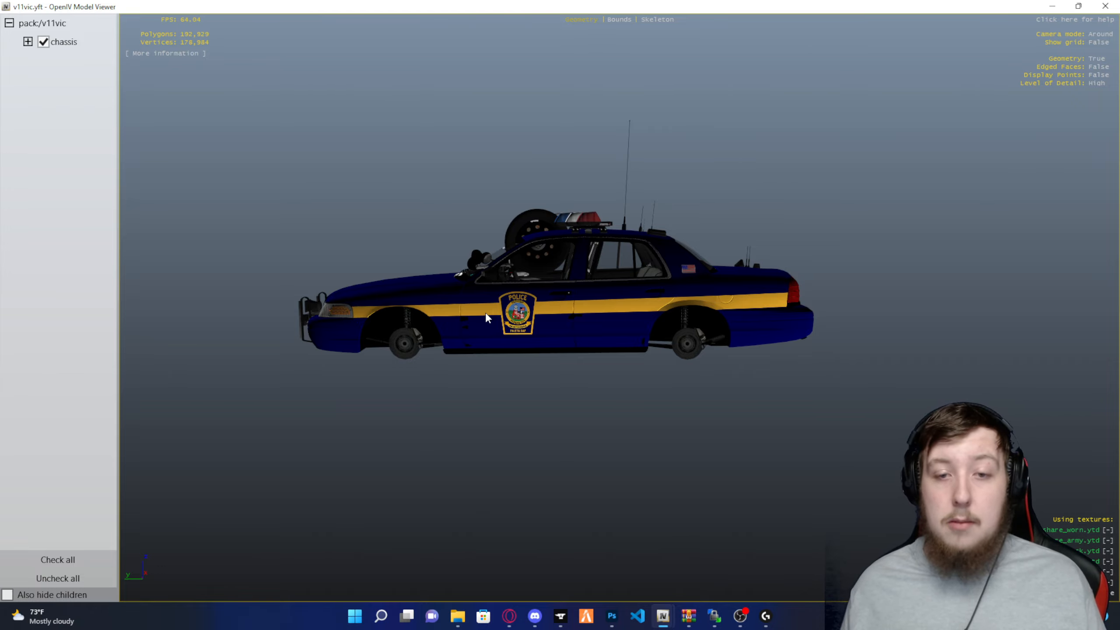
pyautogui.moveTo(356, 318); pyautogui.dragTo(626, 307)
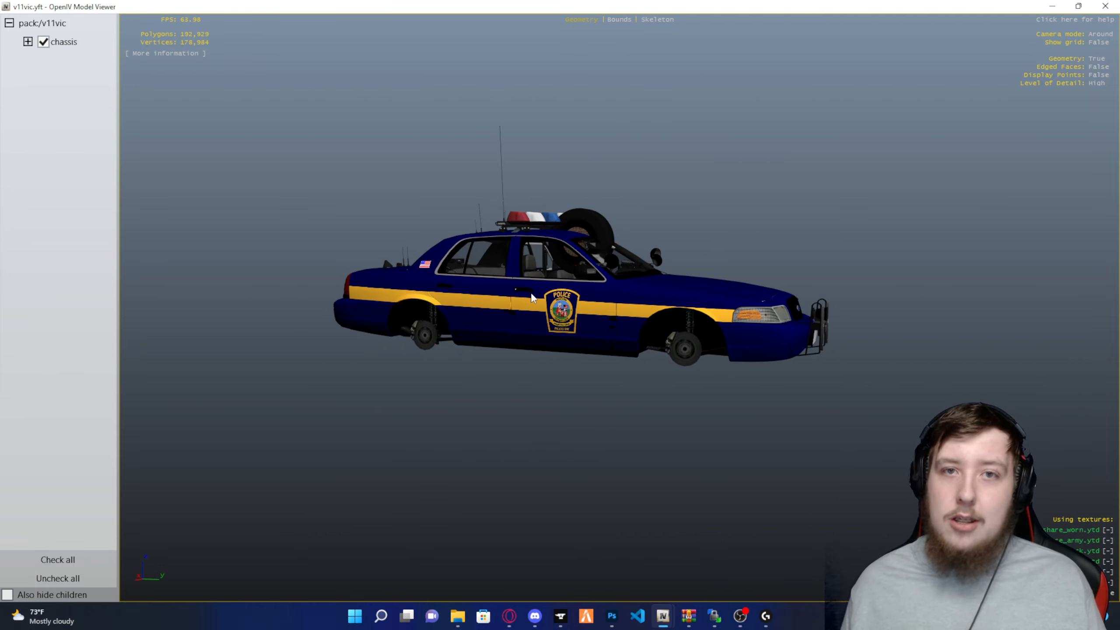
pyautogui.moveTo(533, 298); pyautogui.dragTo(642, 340)
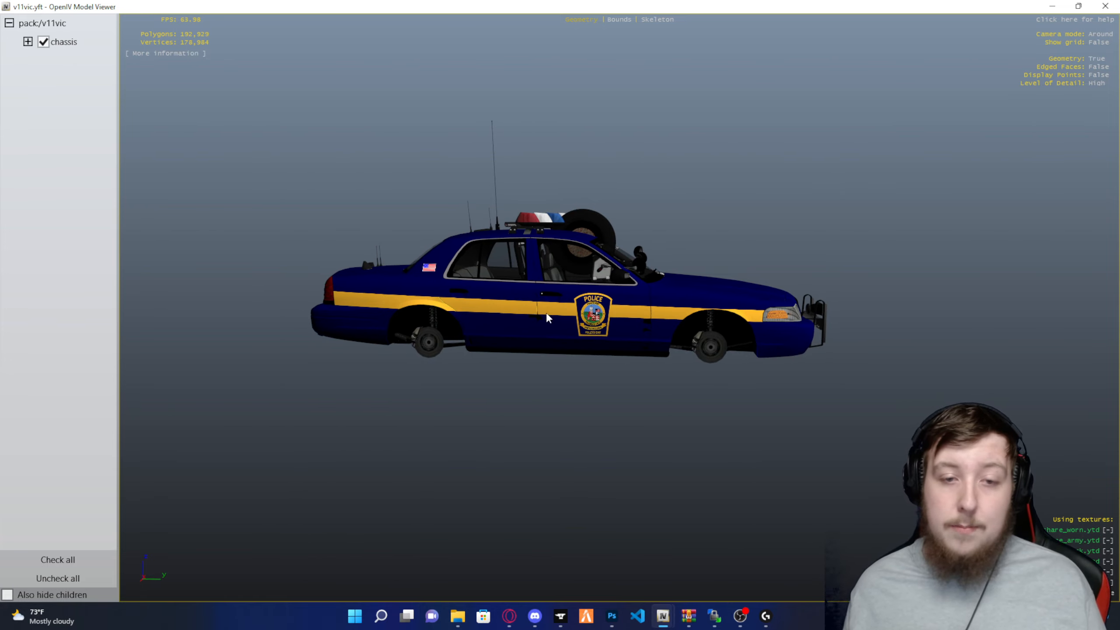
pyautogui.moveTo(547, 314); pyautogui.dragTo(500, 358)
pyautogui.scroll(5, 502, 349)
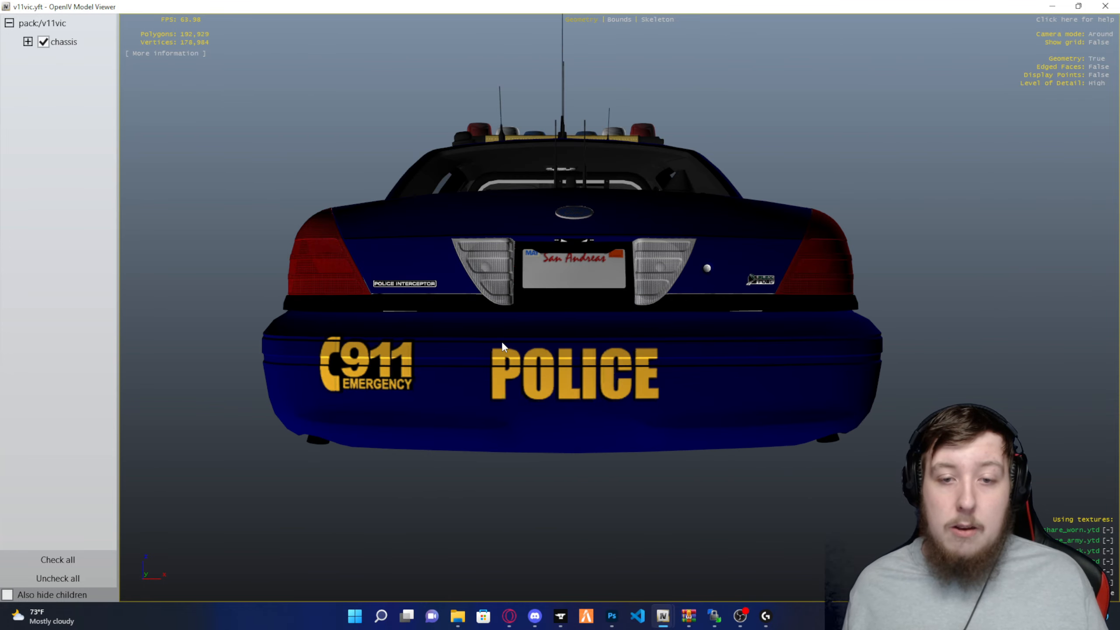
pyautogui.scroll(-5, 490, 329)
pyautogui.moveTo(477, 316); pyautogui.dragTo(551, 304)
pyautogui.scroll(5, 531, 325)
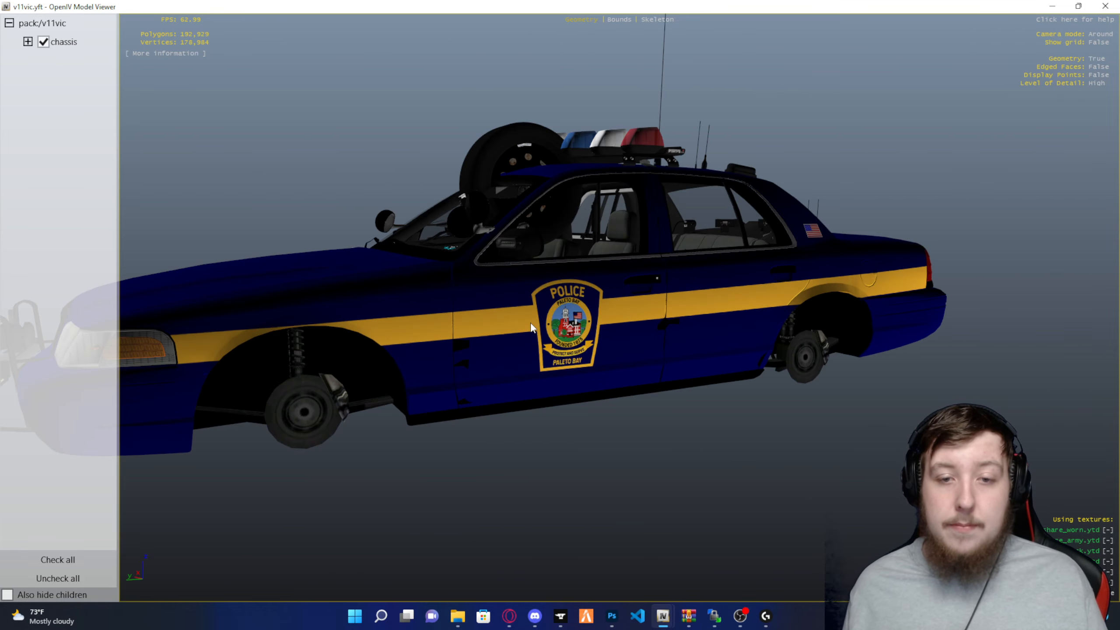
pyautogui.scroll(-3, 327, 294)
pyautogui.moveTo(328, 293); pyautogui.dragTo(570, 295)
pyautogui.scroll(-3, 454, 317)
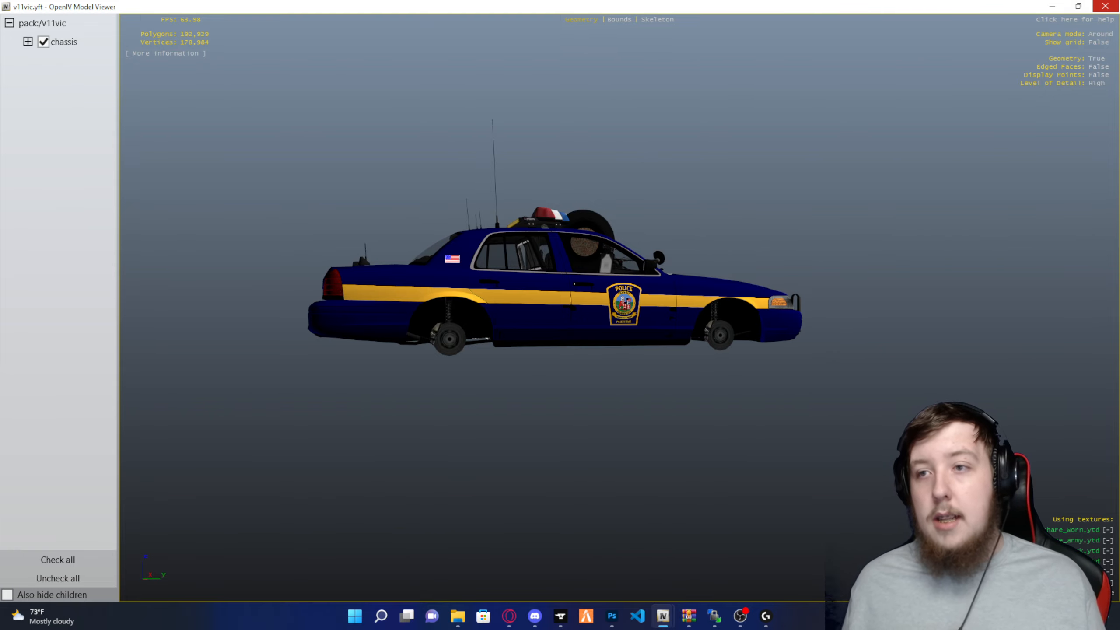
pyautogui.click(1105, 6)
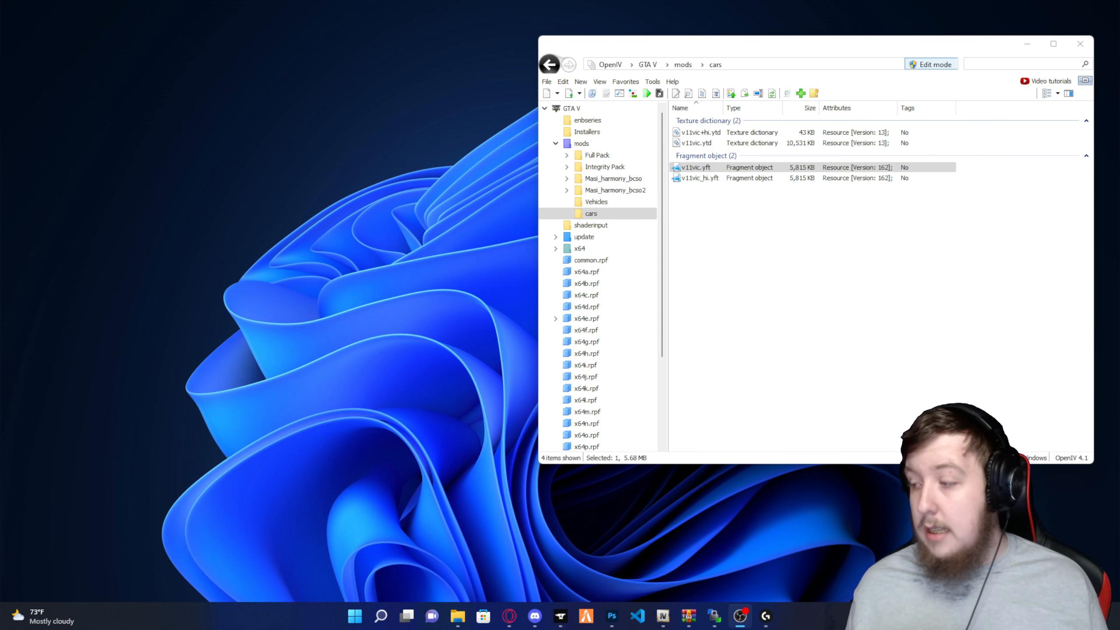
# - Move the OpenIV window toward the middle of the desktop and open n11vic+hi.ytd in the texture editor
pyautogui.click(716, 274)
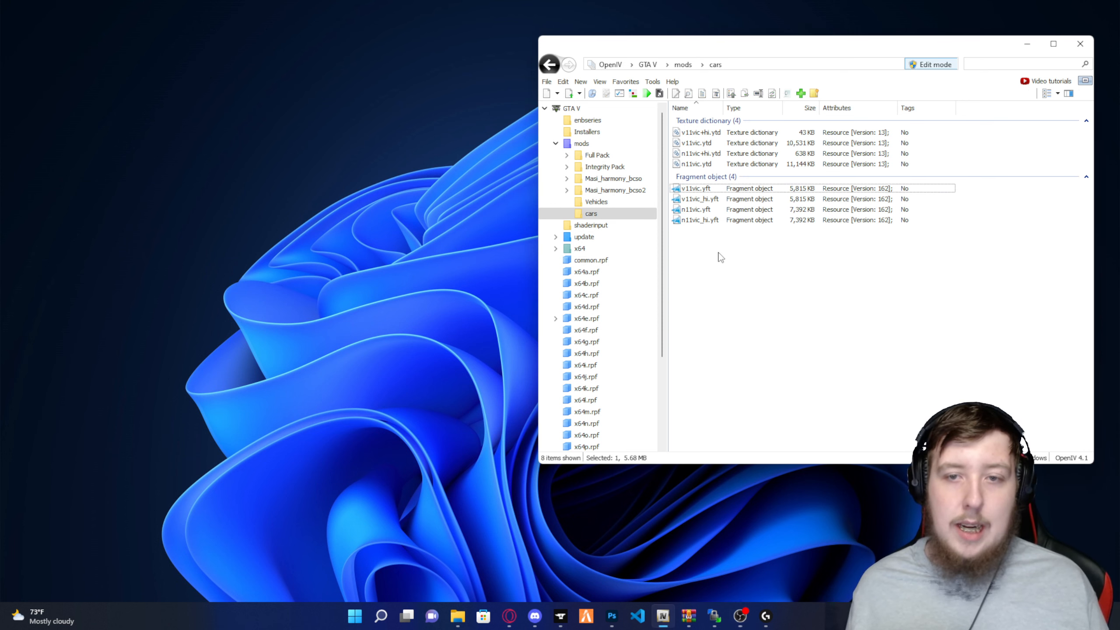
pyautogui.moveTo(706, 52); pyautogui.dragTo(521, 33)
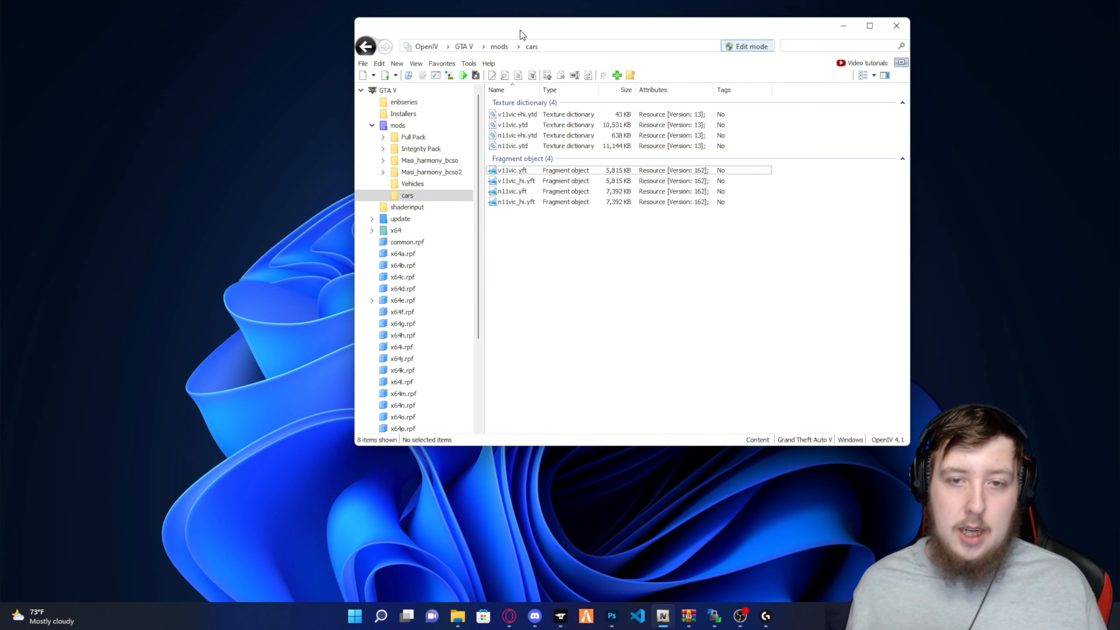
pyautogui.doubleClick(510, 137)
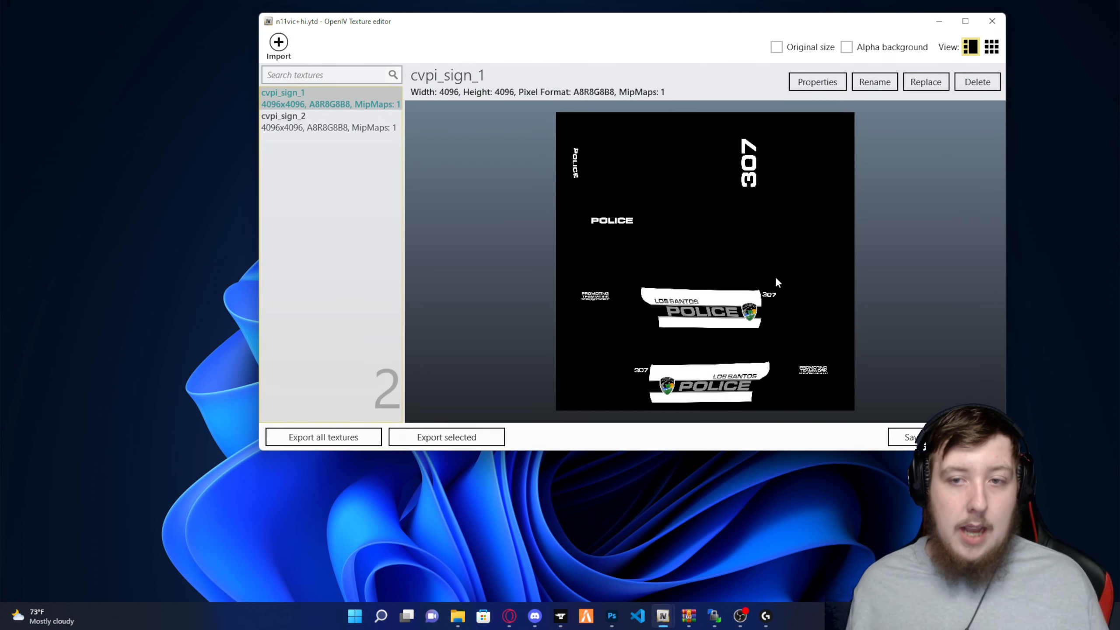
# - Compare the cvpi_sign_1 and cvpi_sign_2 textures in n11vic+hi.ytd, viewing cvpi_sign_1 at original size and back at fitted size
pyautogui.click(355, 117)
pyautogui.click(340, 105)
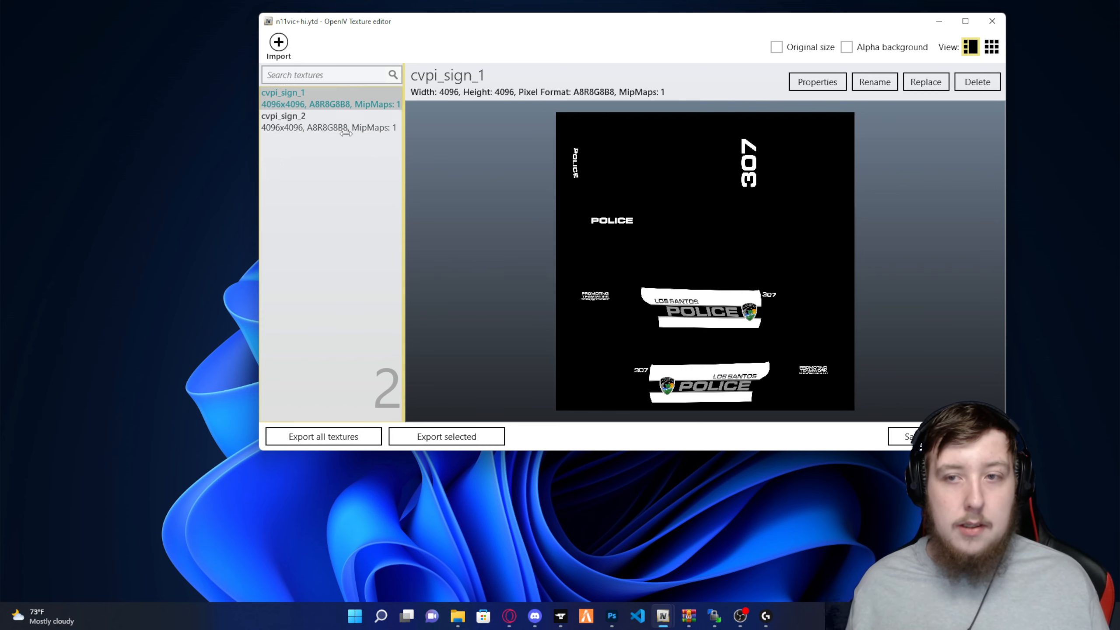
pyautogui.click(776, 47)
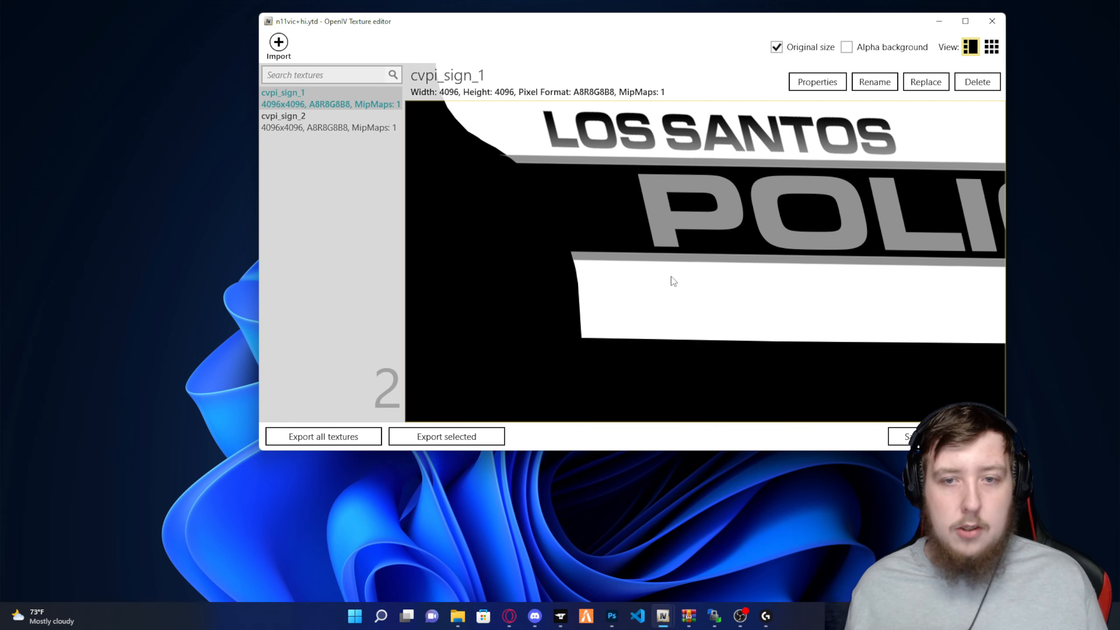
pyautogui.click(776, 47)
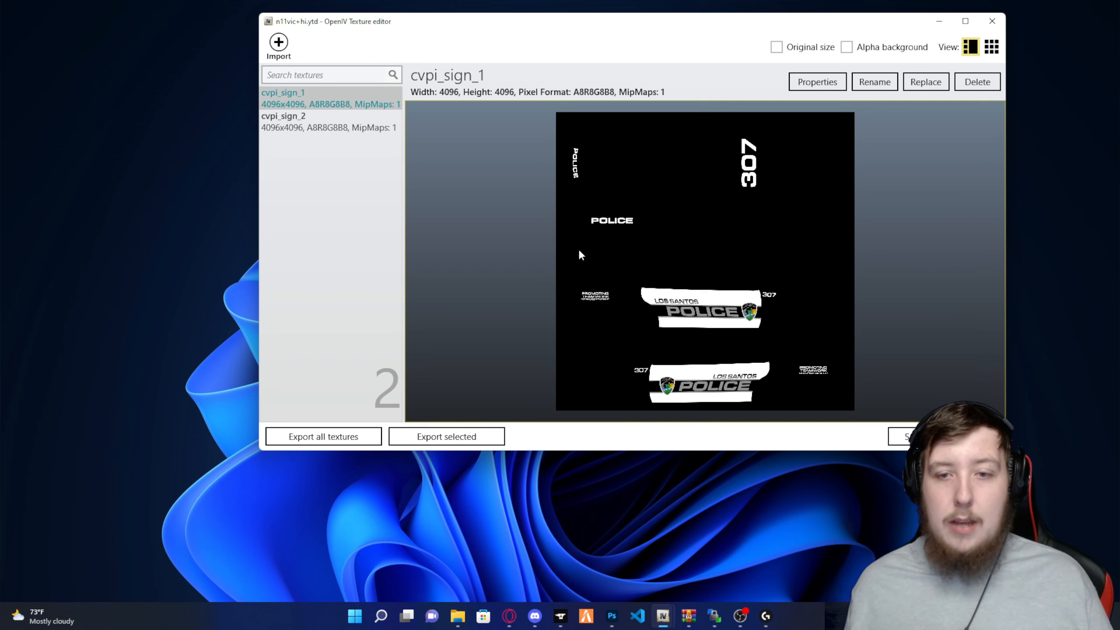
# - Replace the cvpi_sign_1 texture in n11vic+hi.ytd with cvpi_sign_1.jpg from the completed folder
pyautogui.click(343, 103)
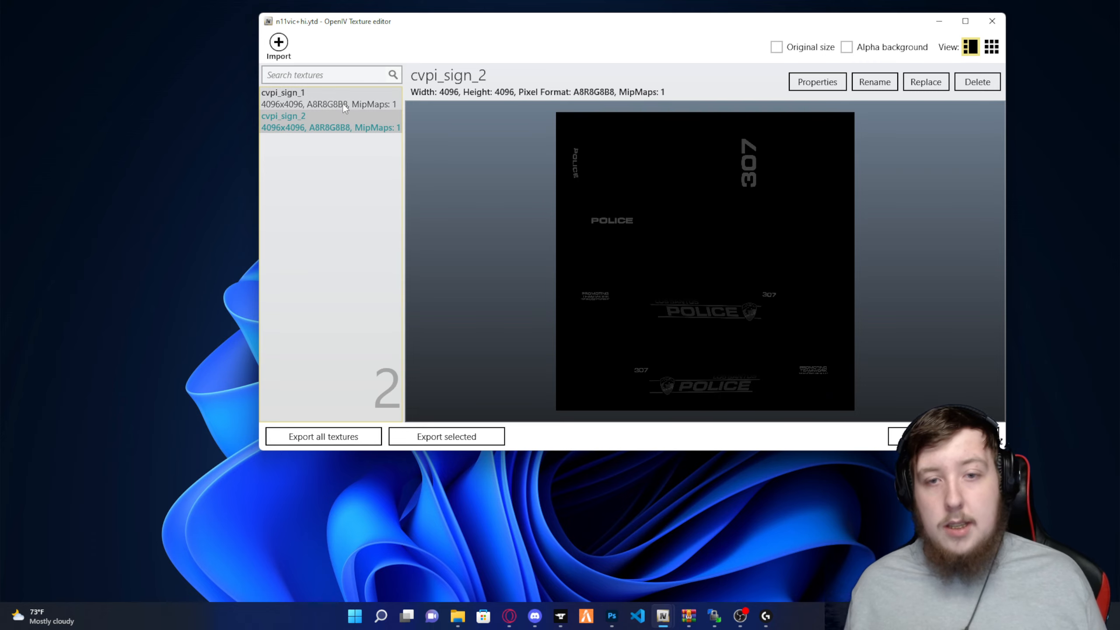
pyautogui.click(937, 88)
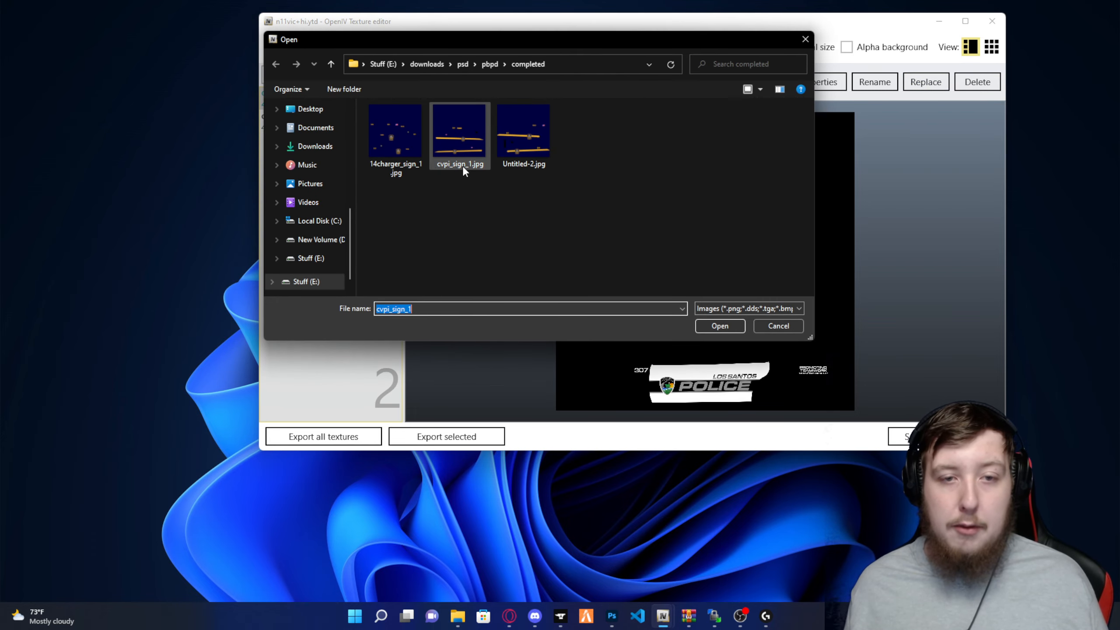
pyautogui.doubleClick(463, 142)
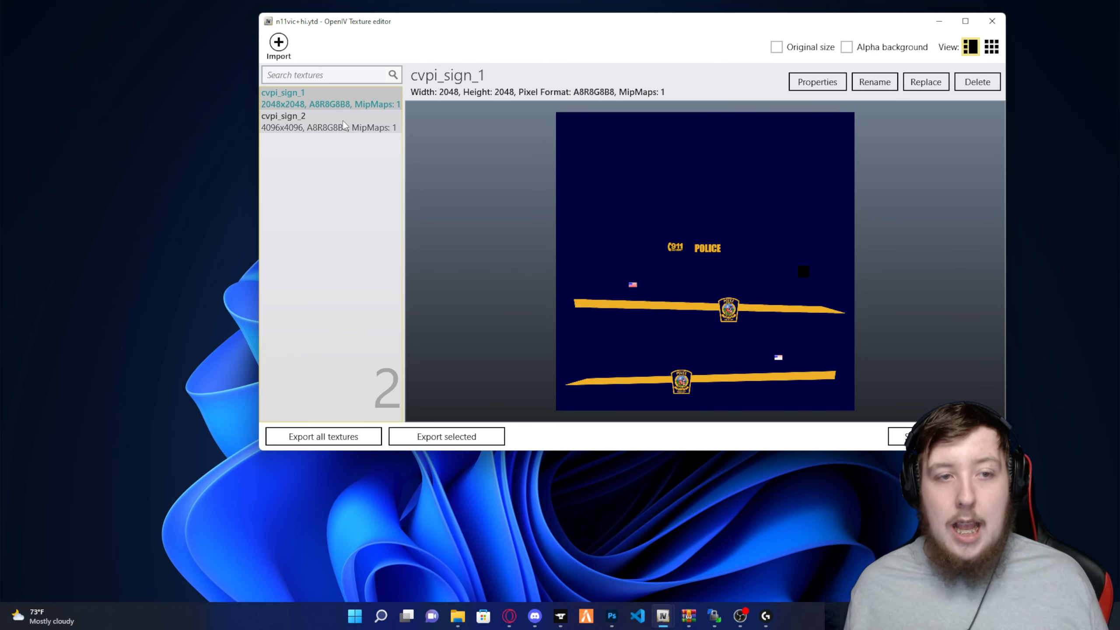
# - Replace the cvpi_sign_2 texture in n11vic+hi.ytd with cvpi_sign_1.jpg from the completed B&W folder
pyautogui.click(344, 125)
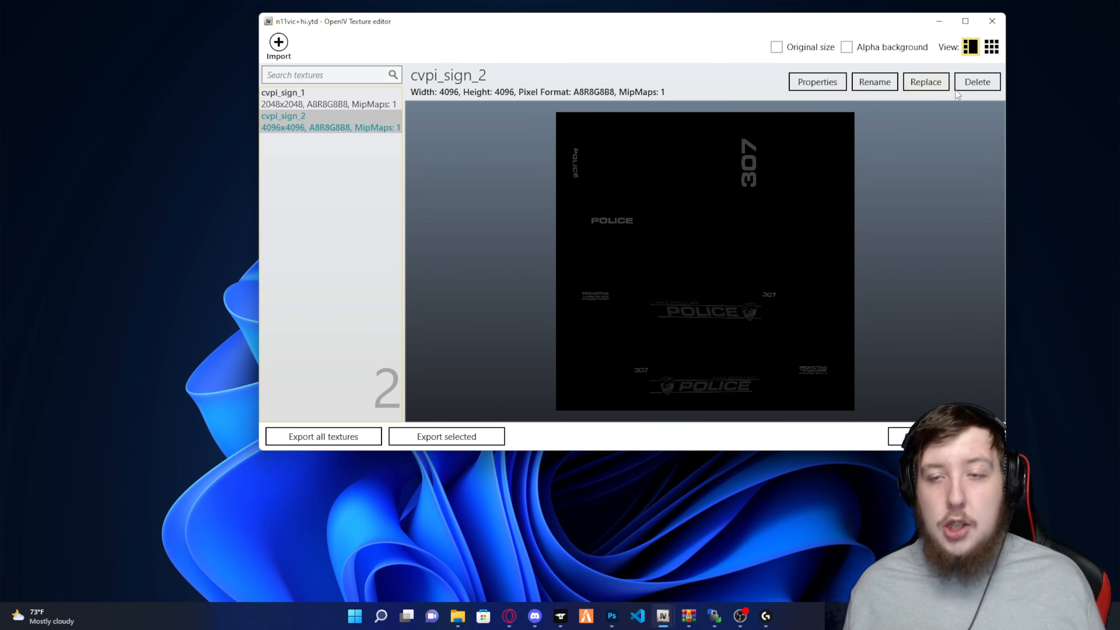
pyautogui.click(915, 79)
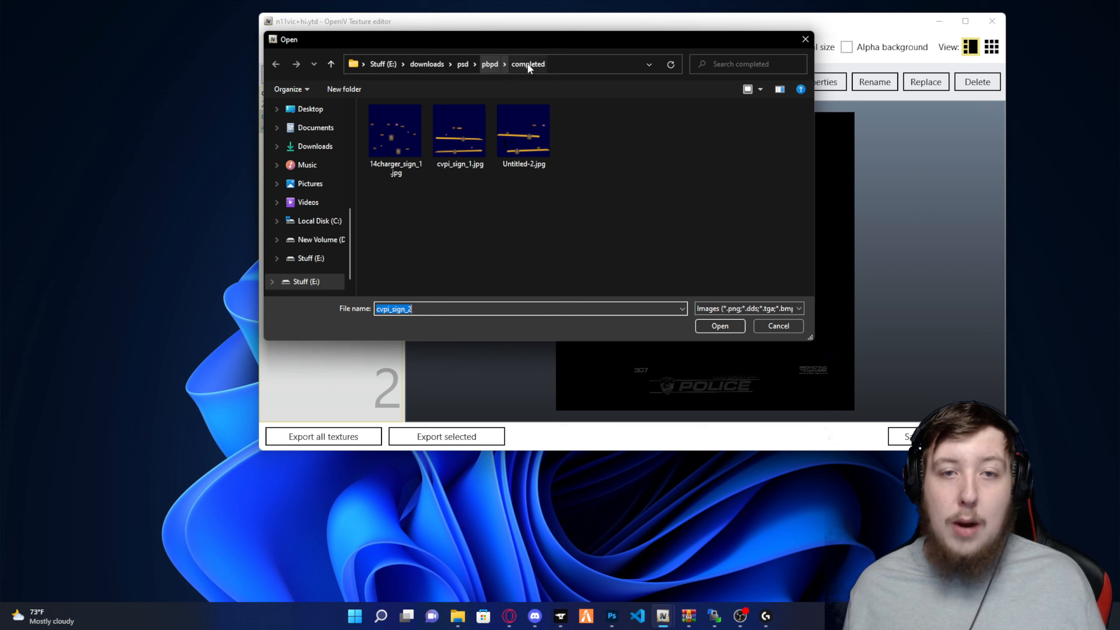
pyautogui.click(490, 64)
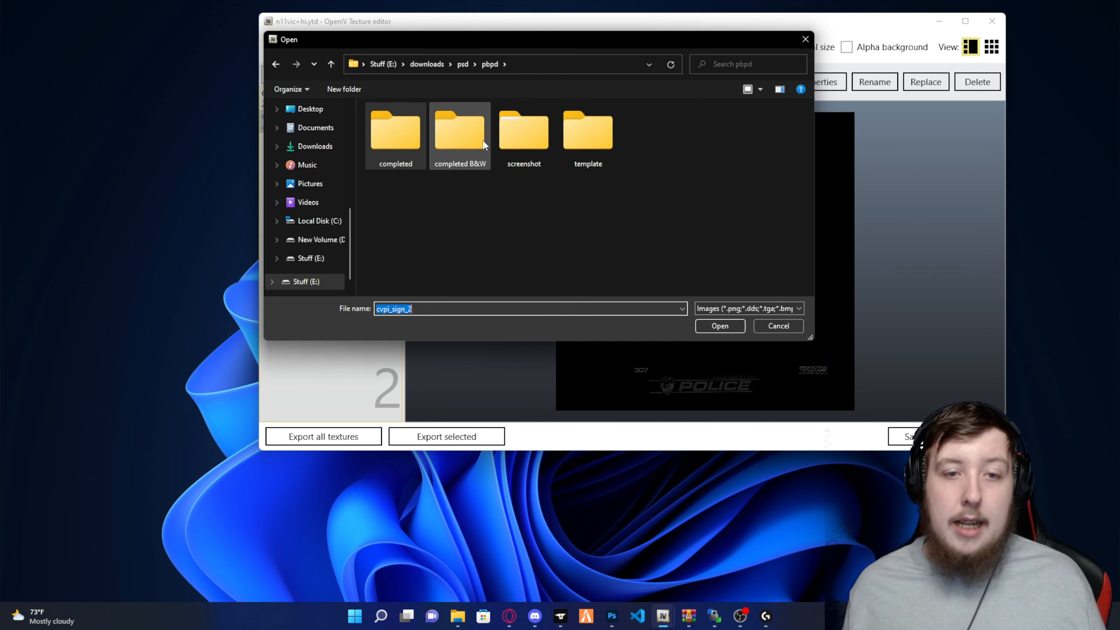
pyautogui.doubleClick(466, 137)
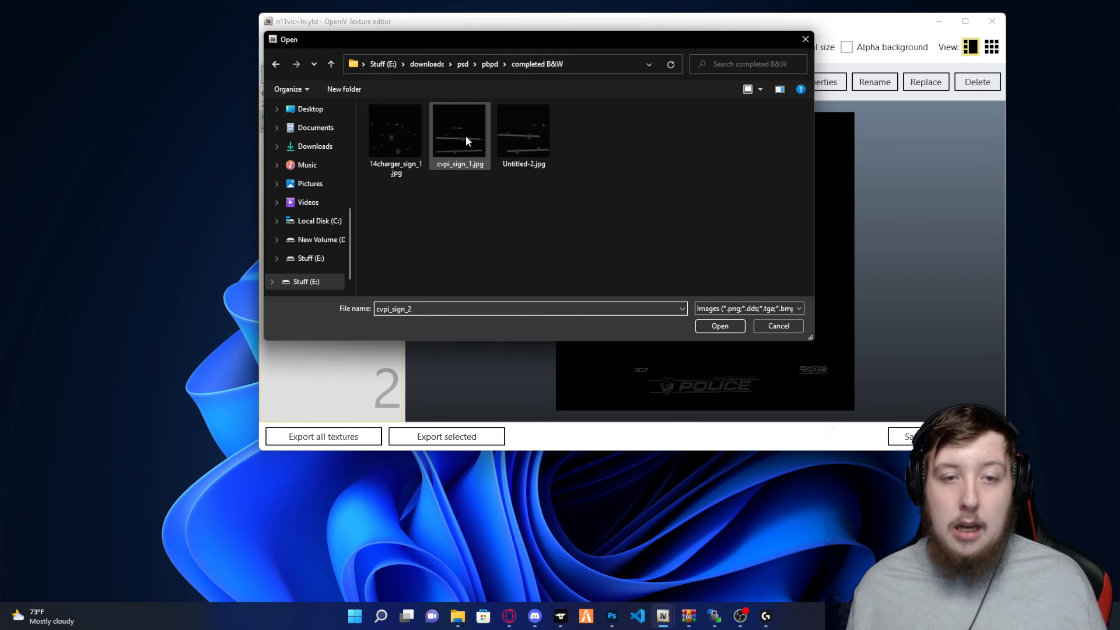
pyautogui.doubleClick(471, 148)
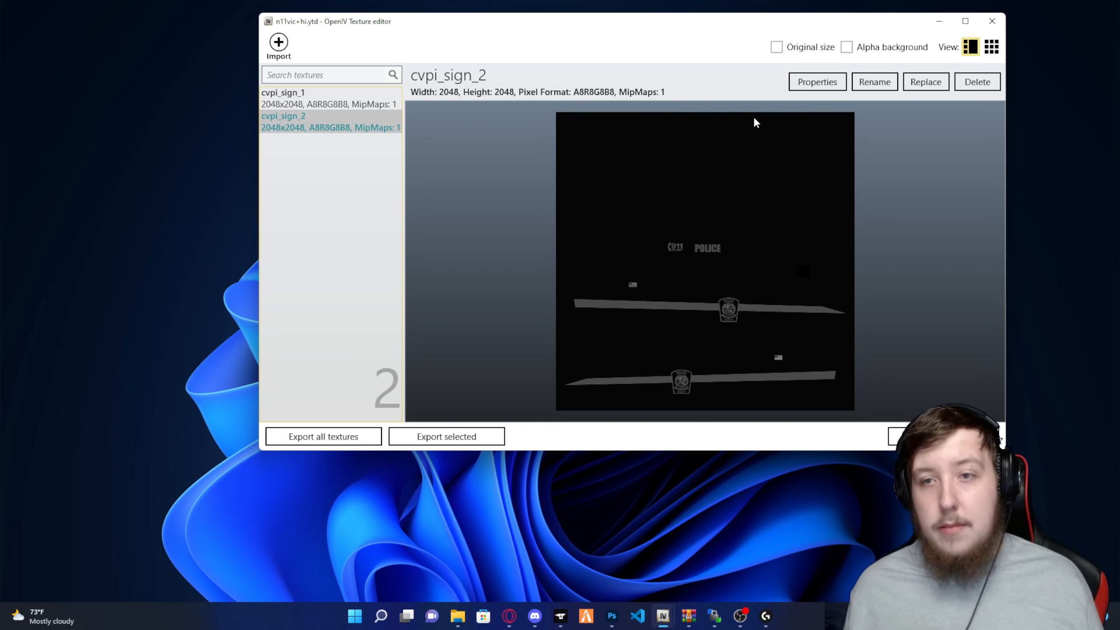
# - Set cvpi_sign_2's pixel format to DXT5, keeping its MipMap level at 1, and close the n11vic+hi.ytd texture editor
pyautogui.click(815, 82)
pyautogui.click(596, 215)
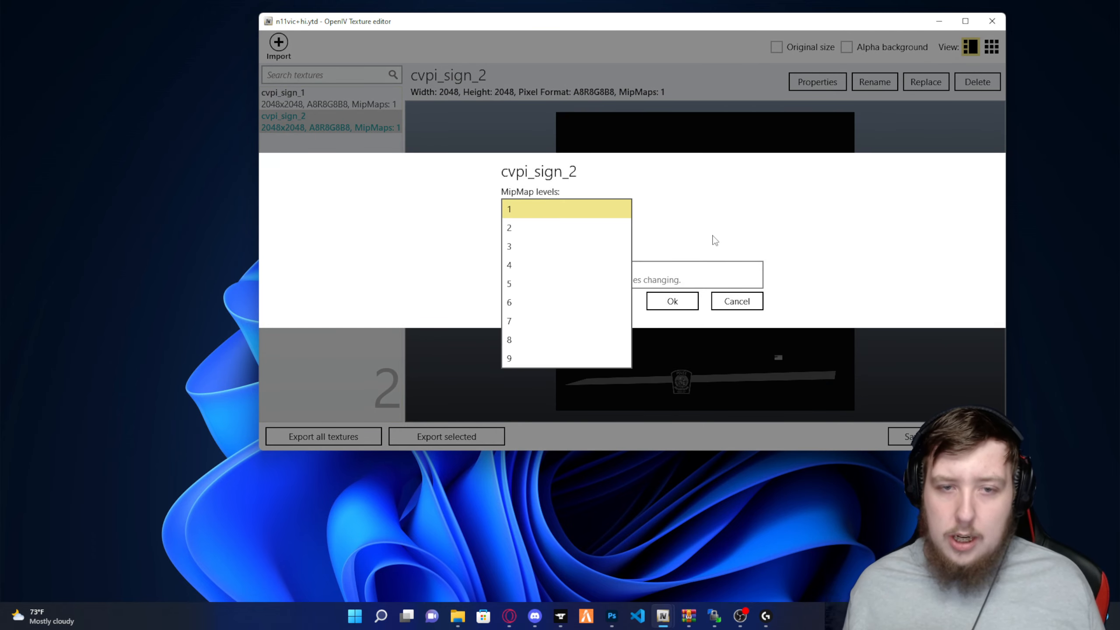
pyautogui.click(712, 240)
pyautogui.click(618, 210)
pyautogui.press('Escape')
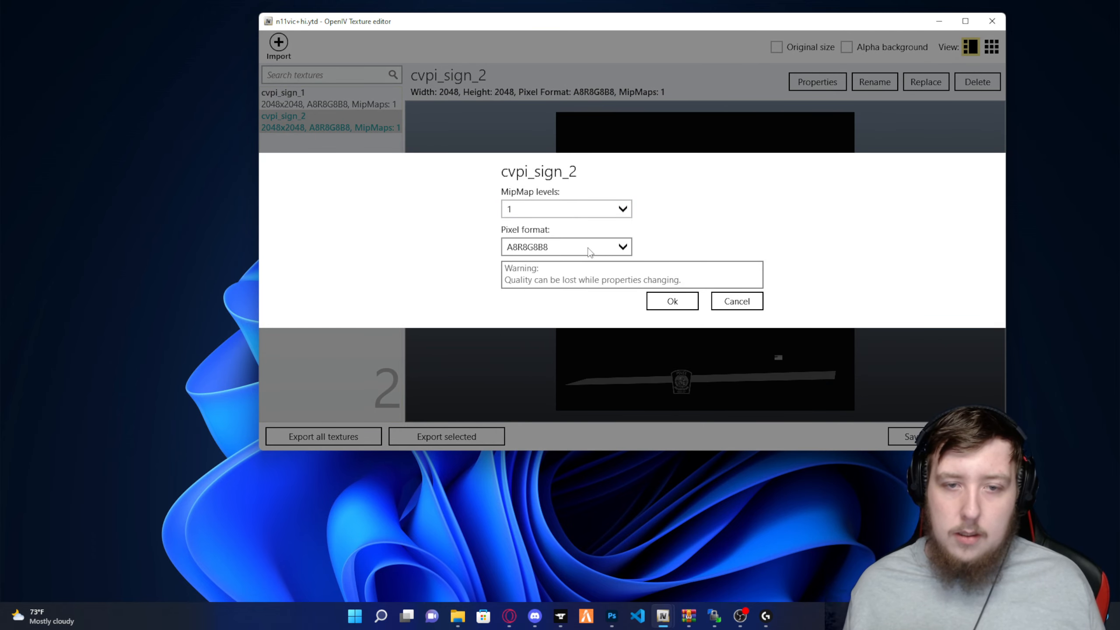
pyautogui.click(590, 248)
pyautogui.click(573, 168)
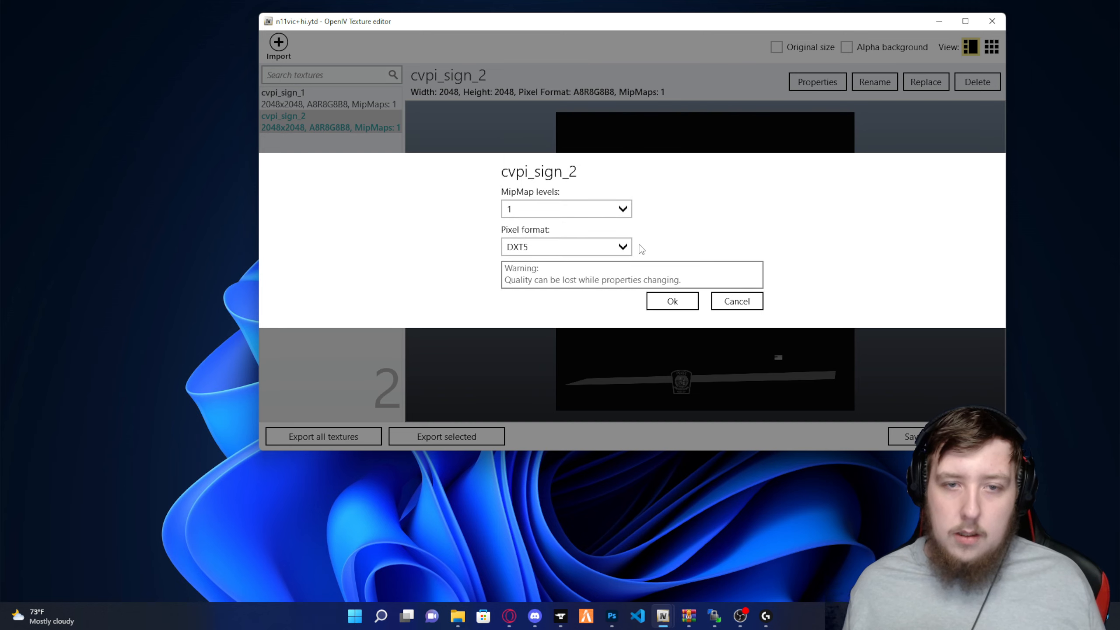
pyautogui.click(673, 299)
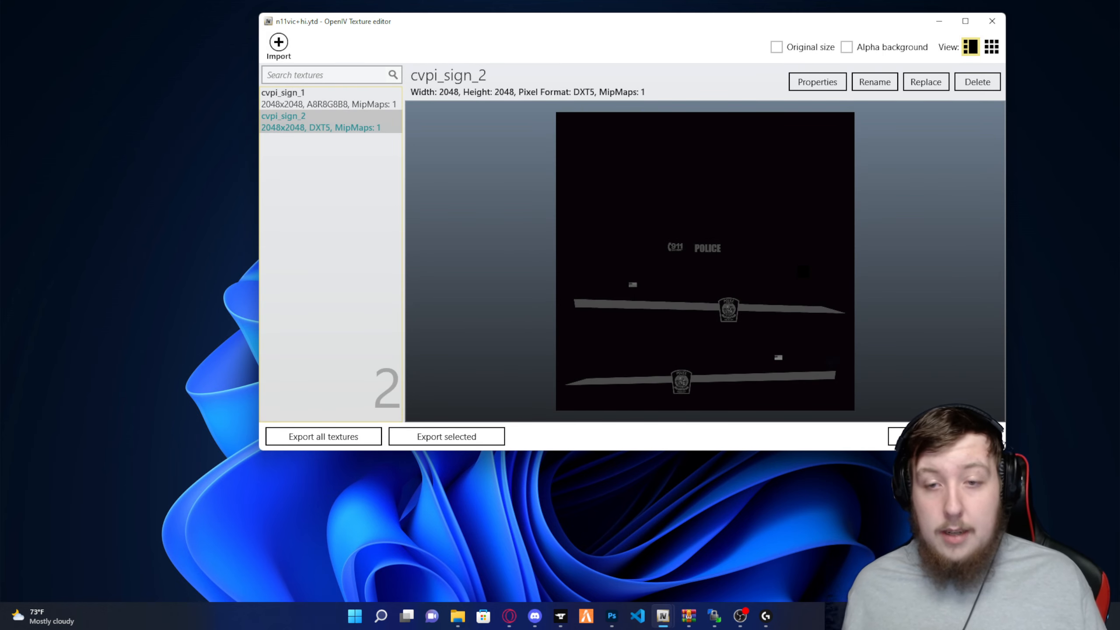
pyautogui.click(997, 441)
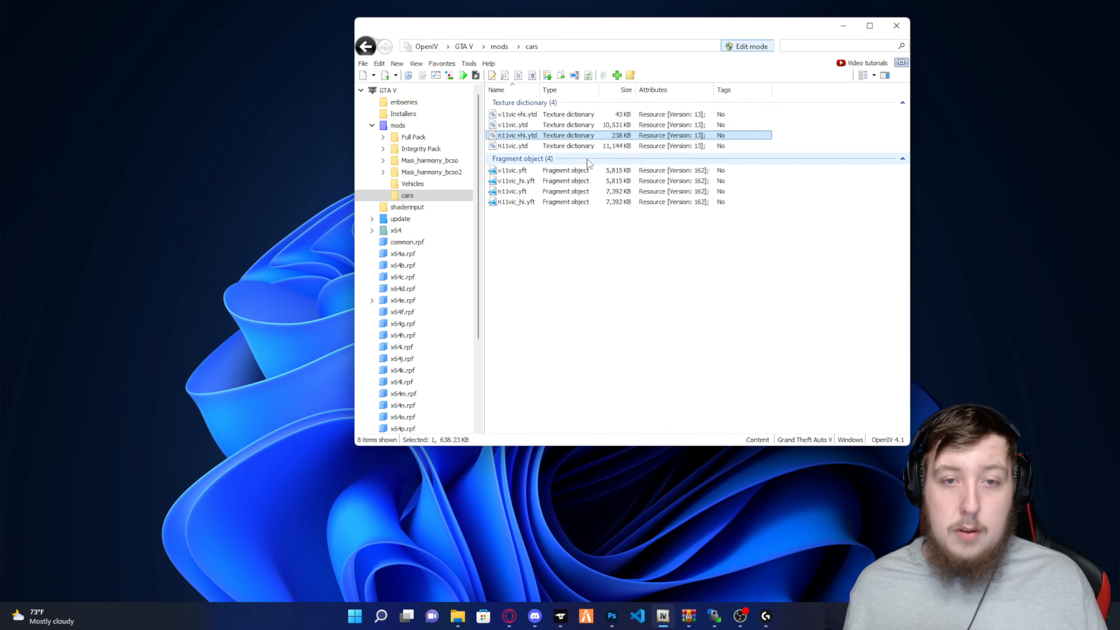
# - Open n11vic.ytd, filter its textures by "sign", and compare cvpi_sign_2 with cvpi_sign_3
pyautogui.doubleClick(533, 145)
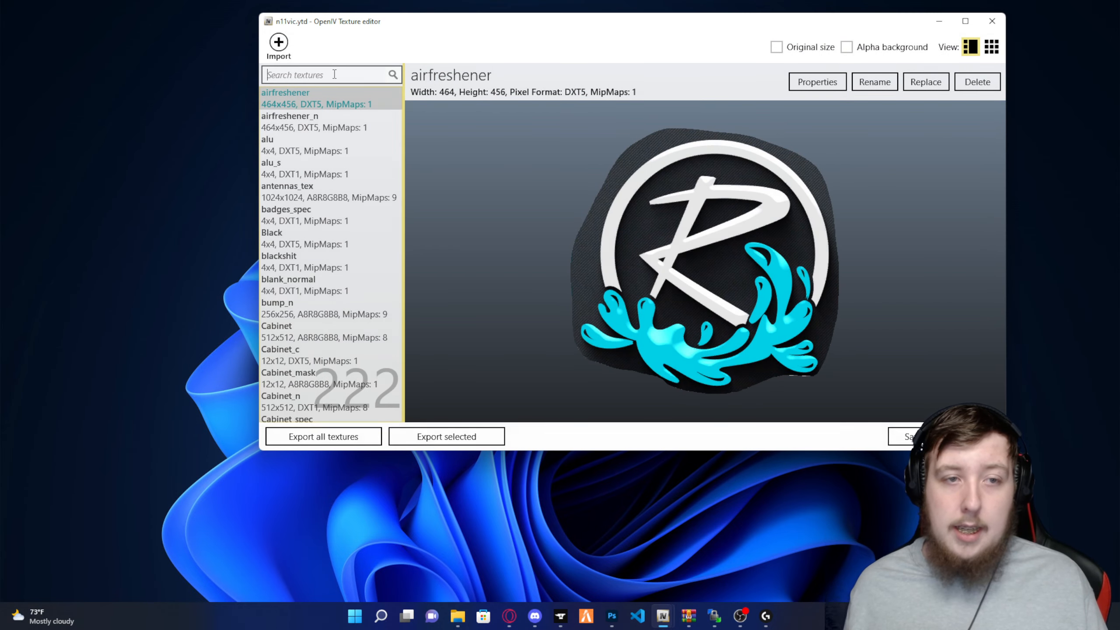
pyautogui.click(340, 71)
pyautogui.write('sign')
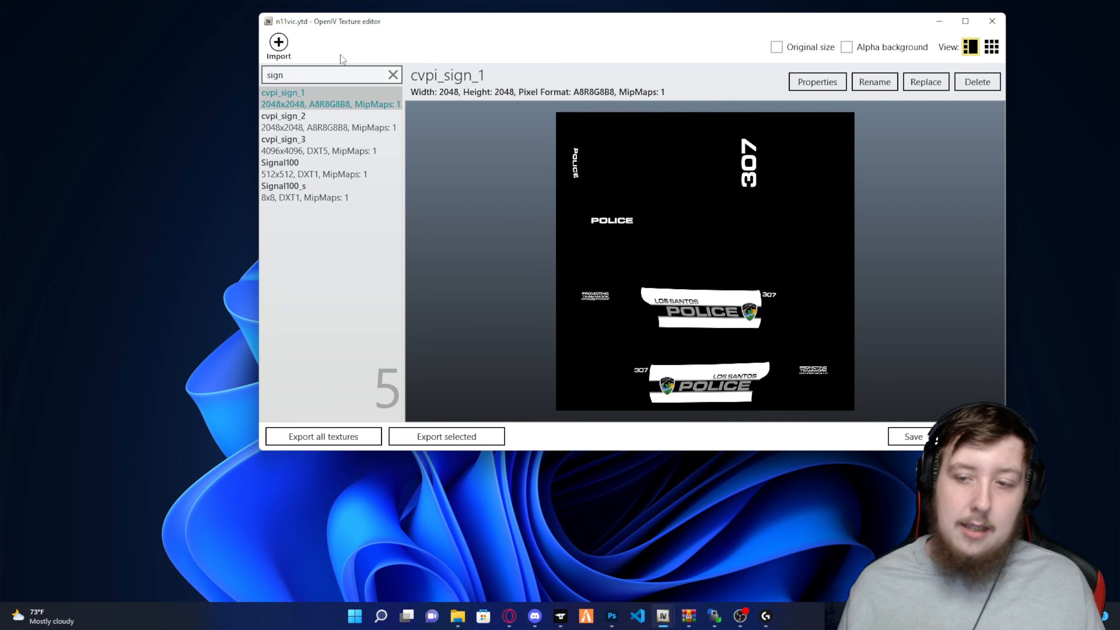
pyautogui.click(310, 145)
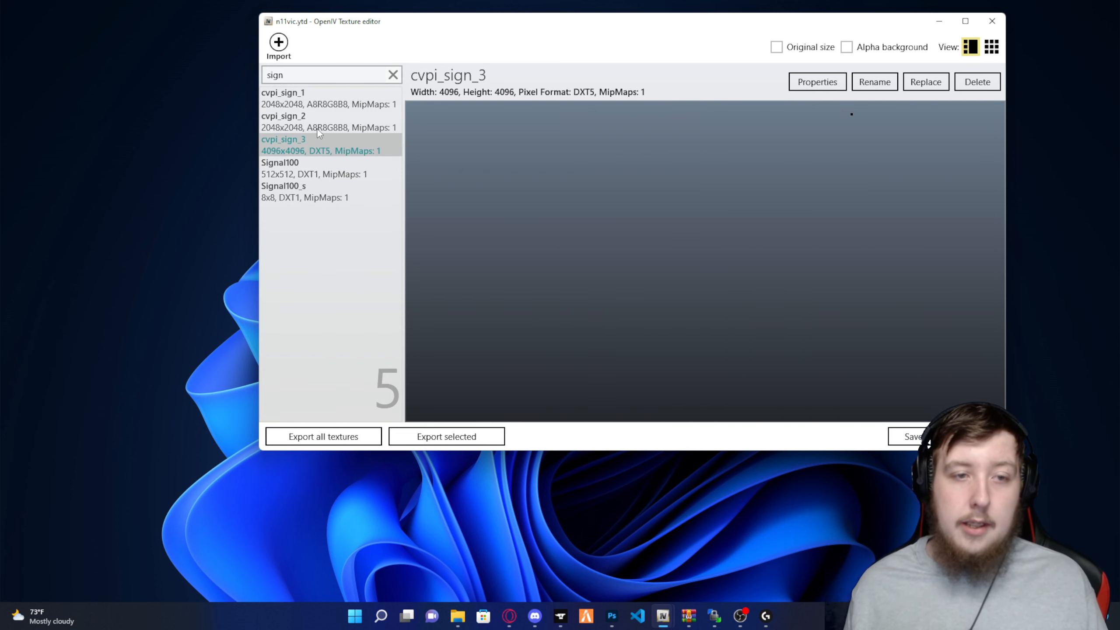
pyautogui.click(321, 121)
pyautogui.click(318, 143)
# - Replace the cvpi_sign_1 texture in n11vic.ytd with cvpi_sign_1.jpg from the completed folder
pyautogui.click(325, 104)
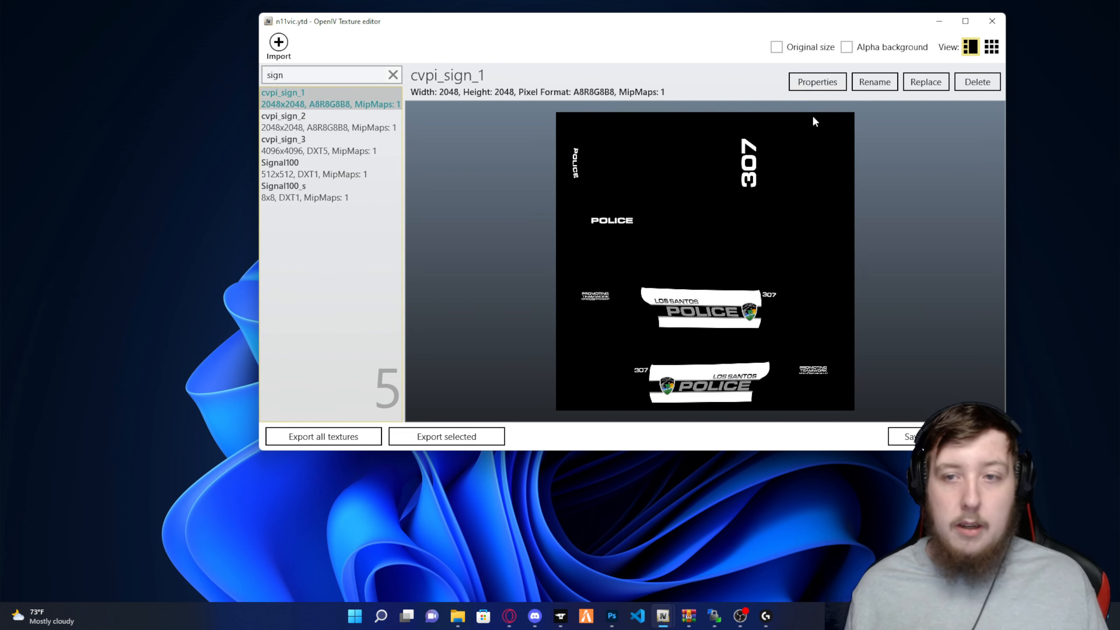
pyautogui.click(926, 82)
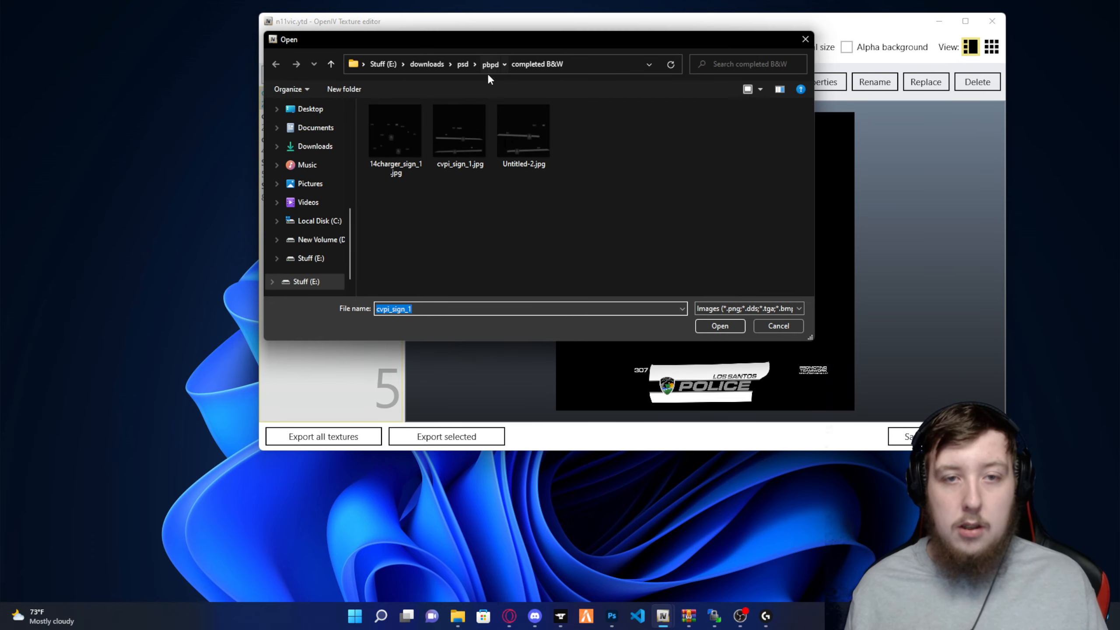
pyautogui.click(487, 69)
pyautogui.doubleClick(394, 130)
pyautogui.doubleClick(467, 149)
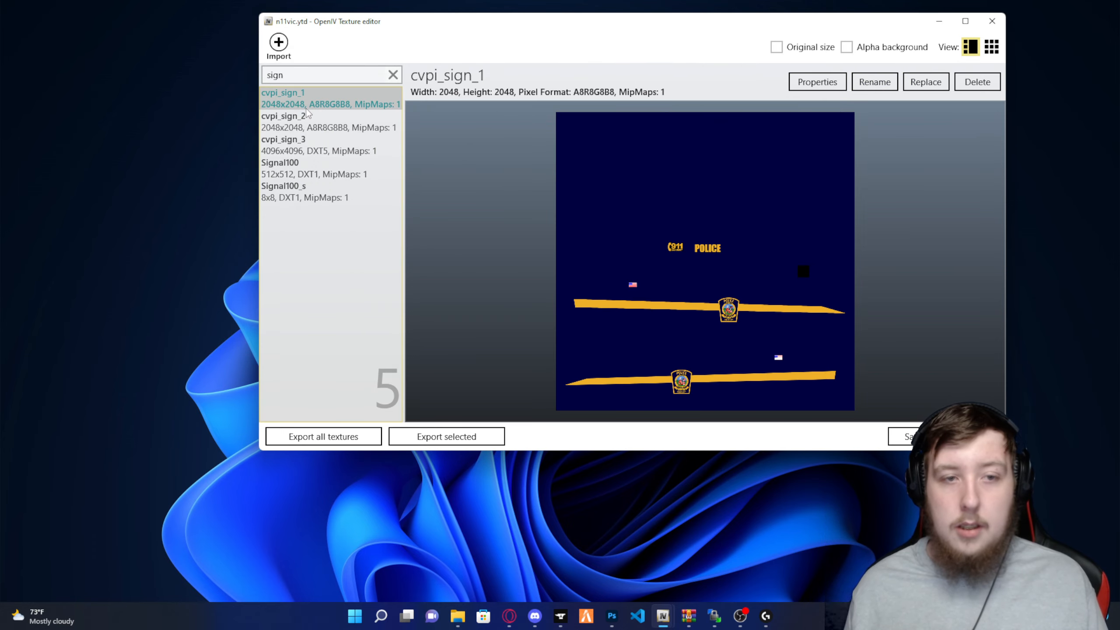
# - Replace the cvpi_sign_2 texture in n11vic.ytd with cvpi_sign_1.jpg from the completed B&W folder
pyautogui.press('Down')
pyautogui.click(926, 82)
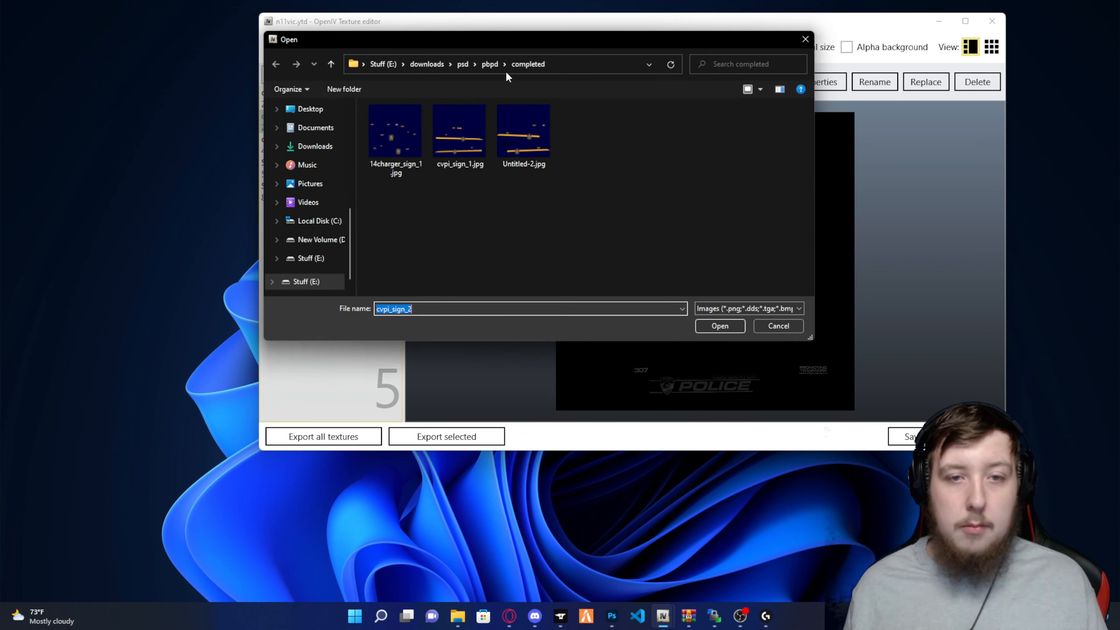
pyautogui.click(485, 69)
pyautogui.doubleClick(469, 125)
pyautogui.doubleClick(465, 128)
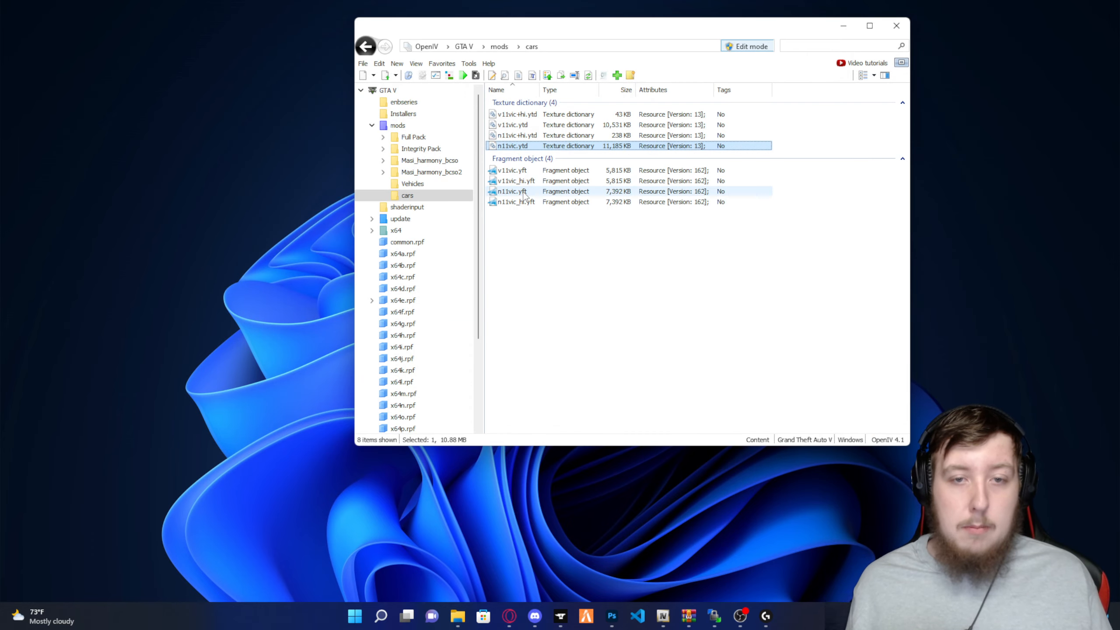
# - Open the n11vic.yft model and examine the door badge and stripe alignment along the passenger side
pyautogui.doubleClick(523, 194)
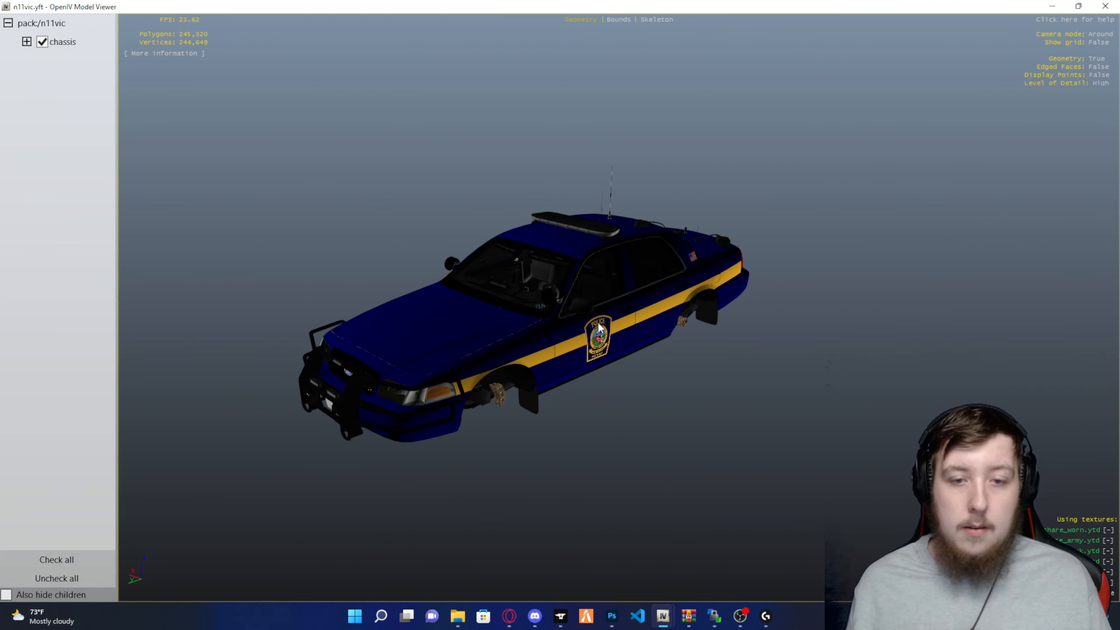
pyautogui.moveTo(598, 322); pyautogui.dragTo(981, 265)
pyautogui.moveTo(686, 304); pyautogui.dragTo(681, 364)
pyautogui.scroll(5, 654, 373)
pyautogui.scroll(-3, 776, 385)
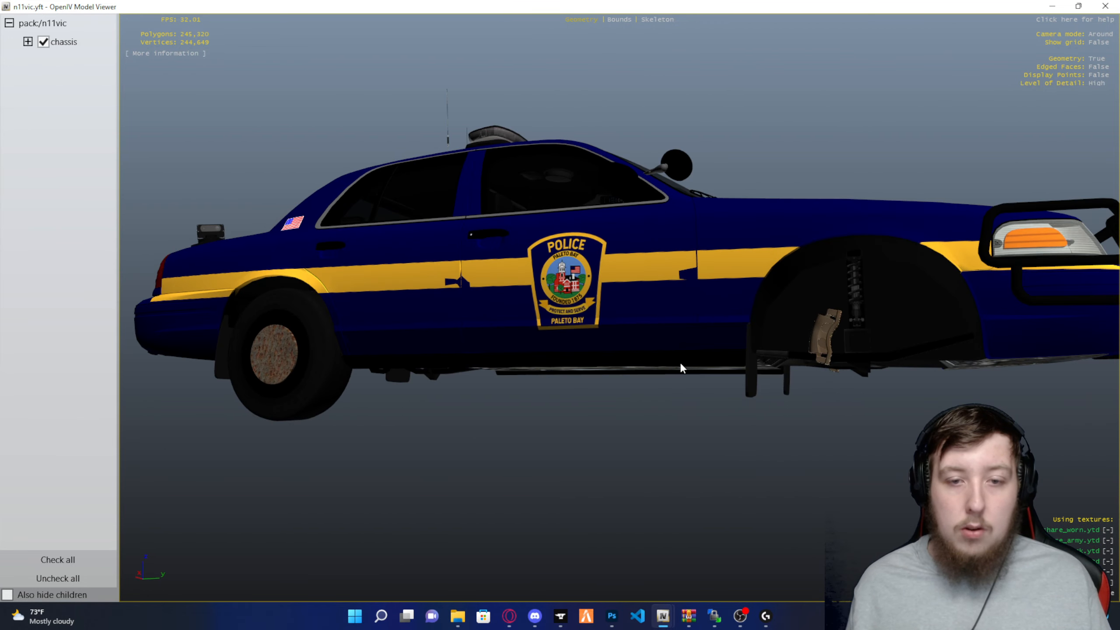
pyautogui.moveTo(702, 309); pyautogui.dragTo(950, 347)
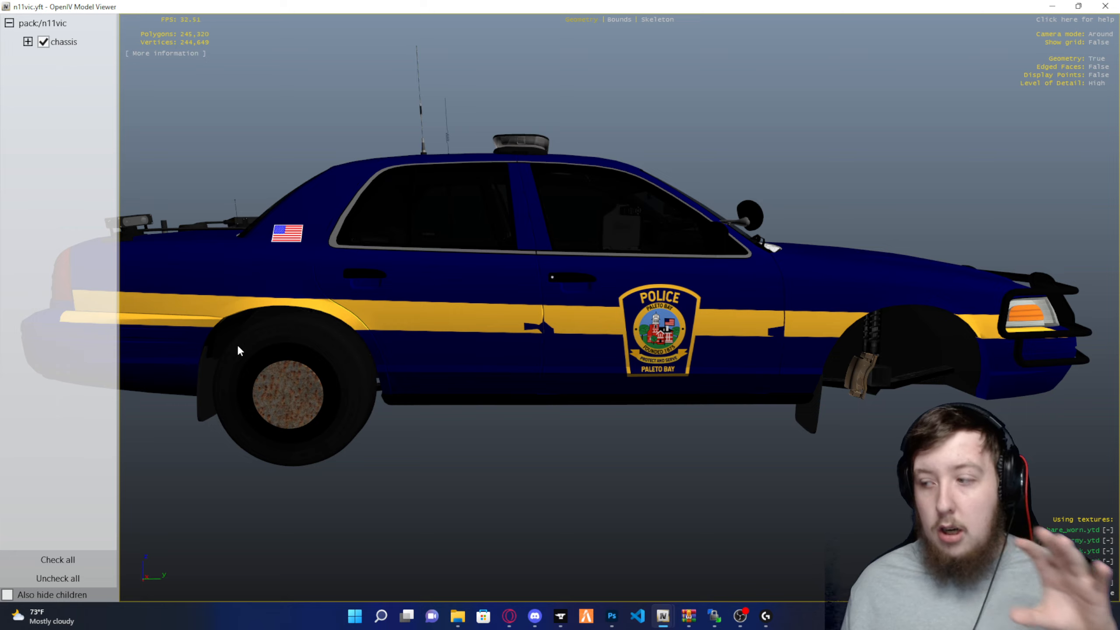
# - Examine the n11vic livery along the driver side, at the taillight and around the front headlight, and close the model viewer
pyautogui.moveTo(275, 331); pyautogui.dragTo(892, 355)
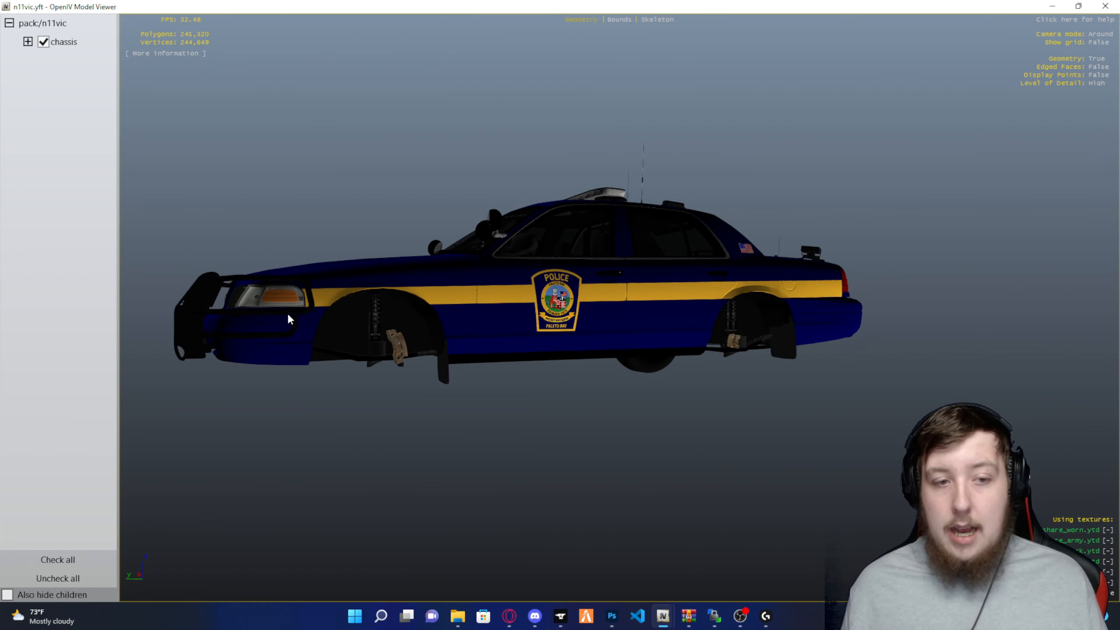
pyautogui.moveTo(288, 318); pyautogui.dragTo(510, 314)
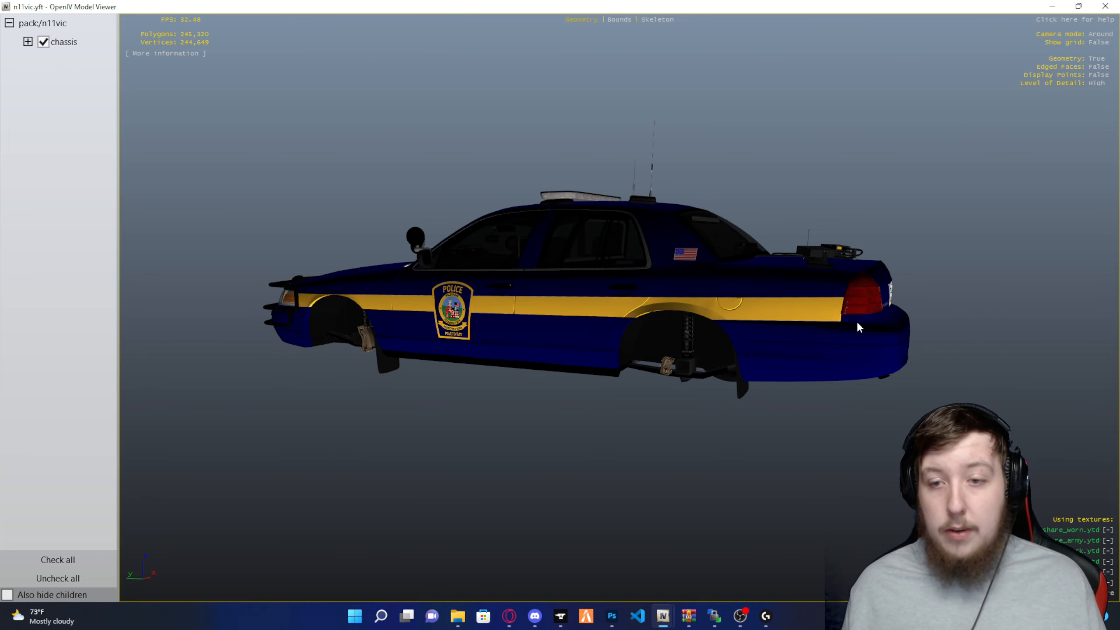
pyautogui.scroll(3, 856, 317)
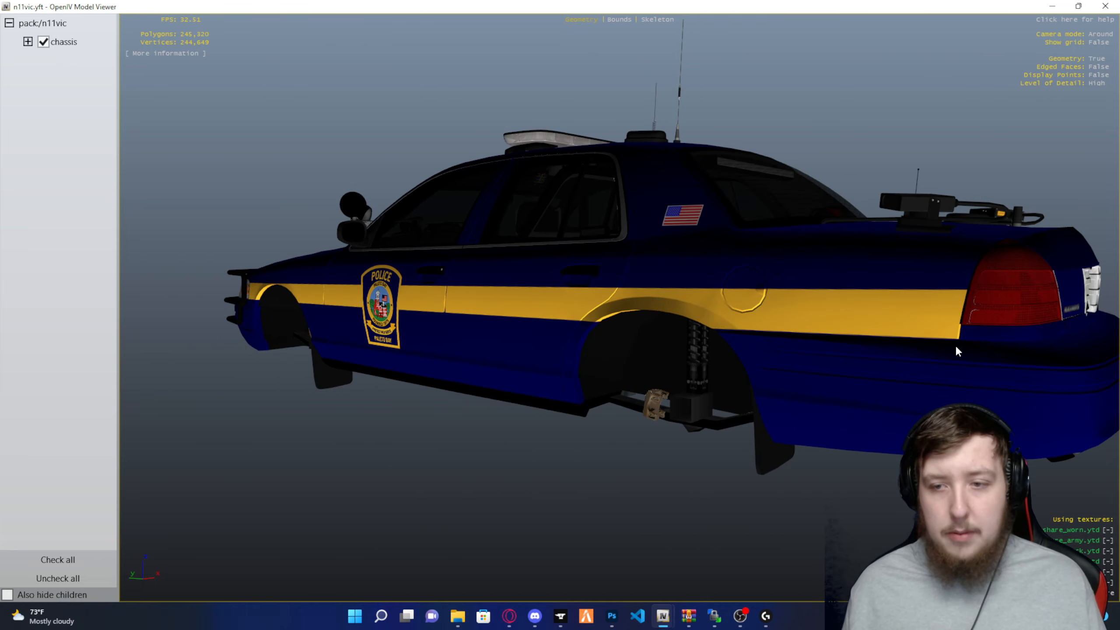
pyautogui.moveTo(954, 346); pyautogui.dragTo(495, 372)
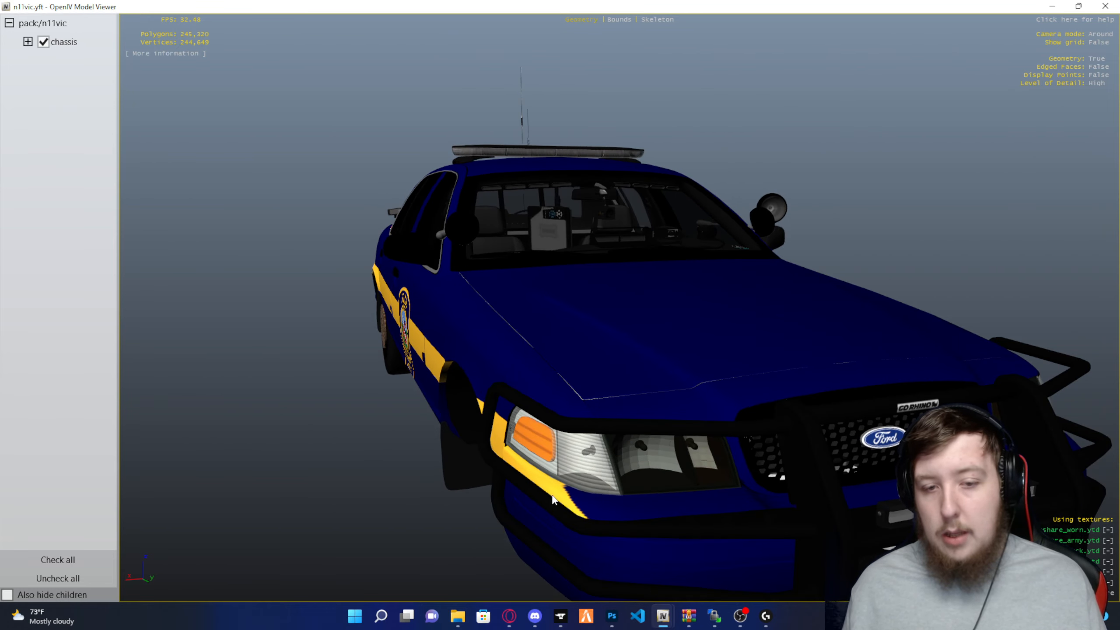
pyautogui.click(1105, 6)
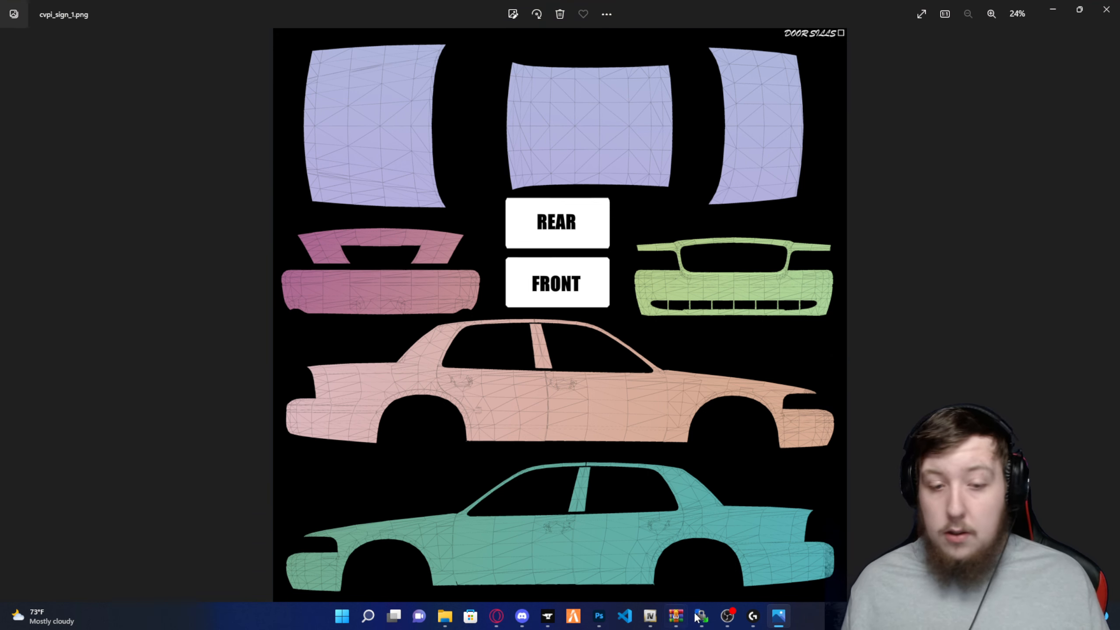
# - Switch to the pbpd.zip archive in WinRAR, view the completed cvpi_sign_1.jpg livery, and close the image
pyautogui.click(676, 616)
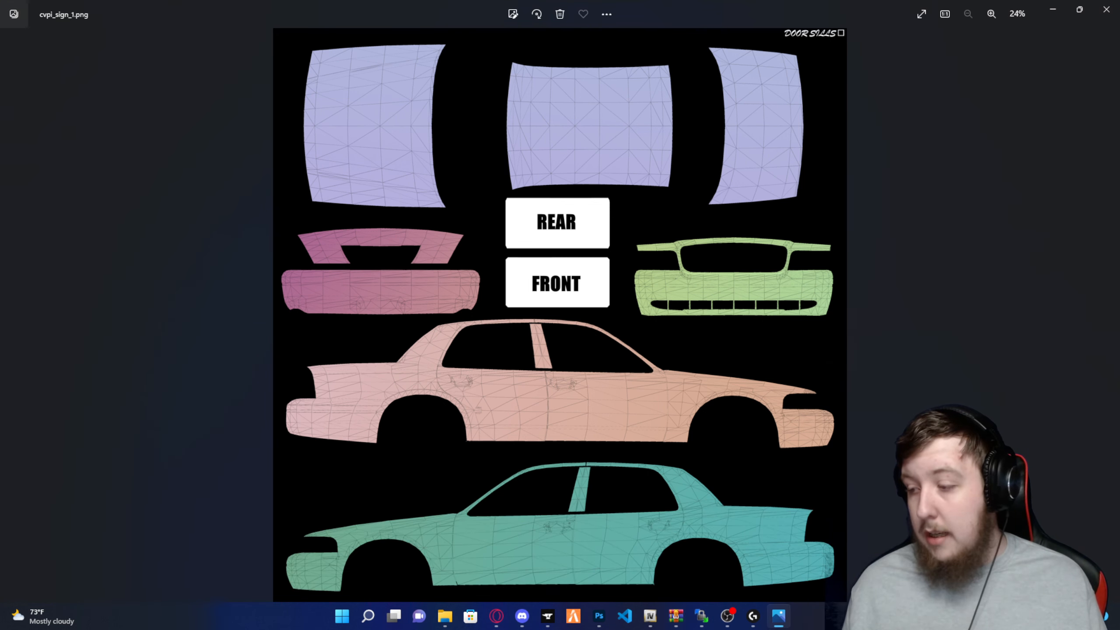
pyautogui.hotkey('alt', 'Tab')
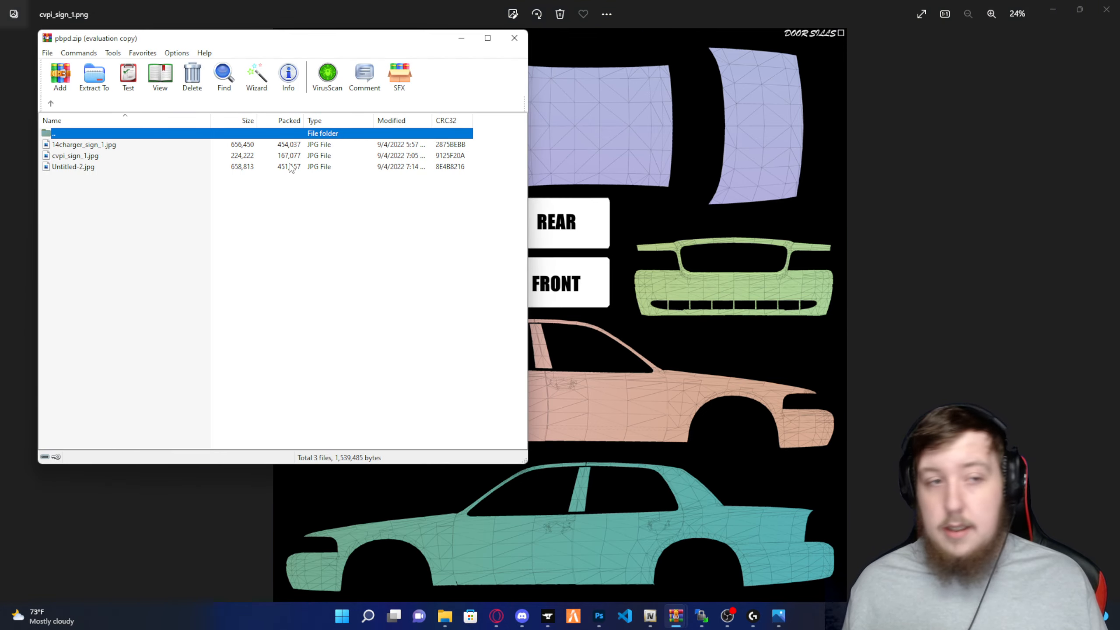
pyautogui.click(61, 157)
pyautogui.doubleClick(61, 157)
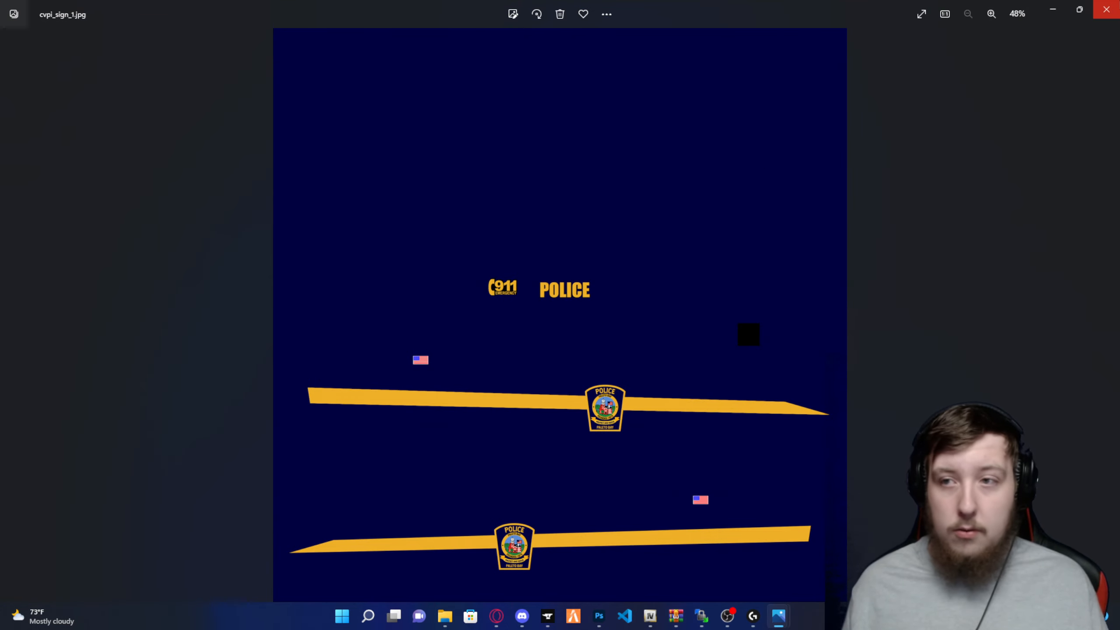
pyautogui.click(1107, 9)
# - Open the cvpi_sign_1.png template from the template folder of pbpd.zip
pyautogui.click(51, 104)
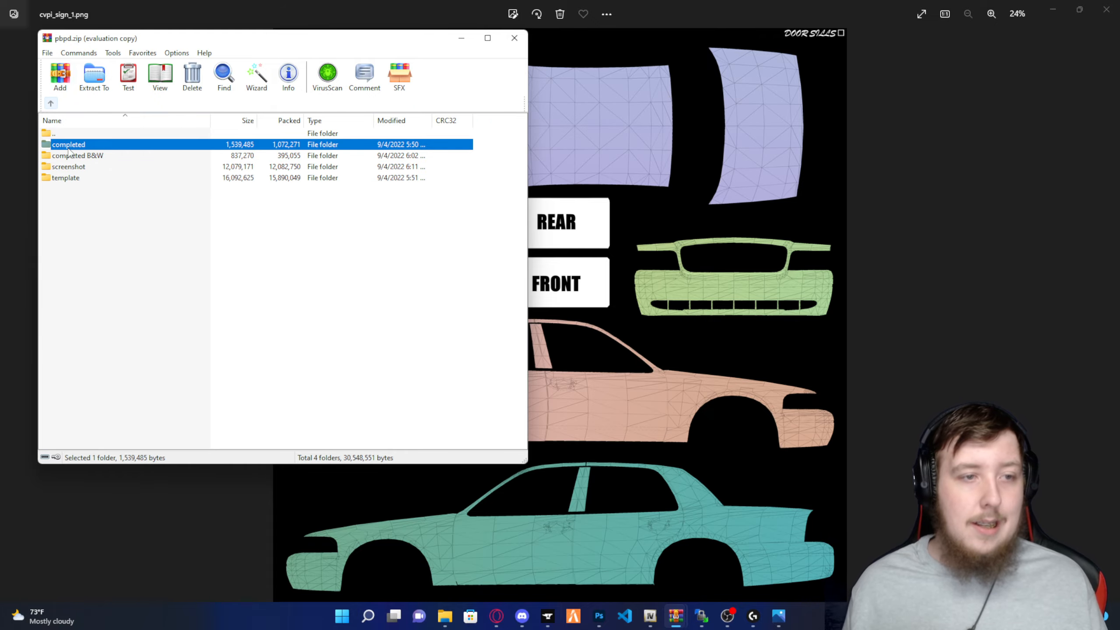
pyautogui.doubleClick(73, 179)
pyautogui.doubleClick(75, 168)
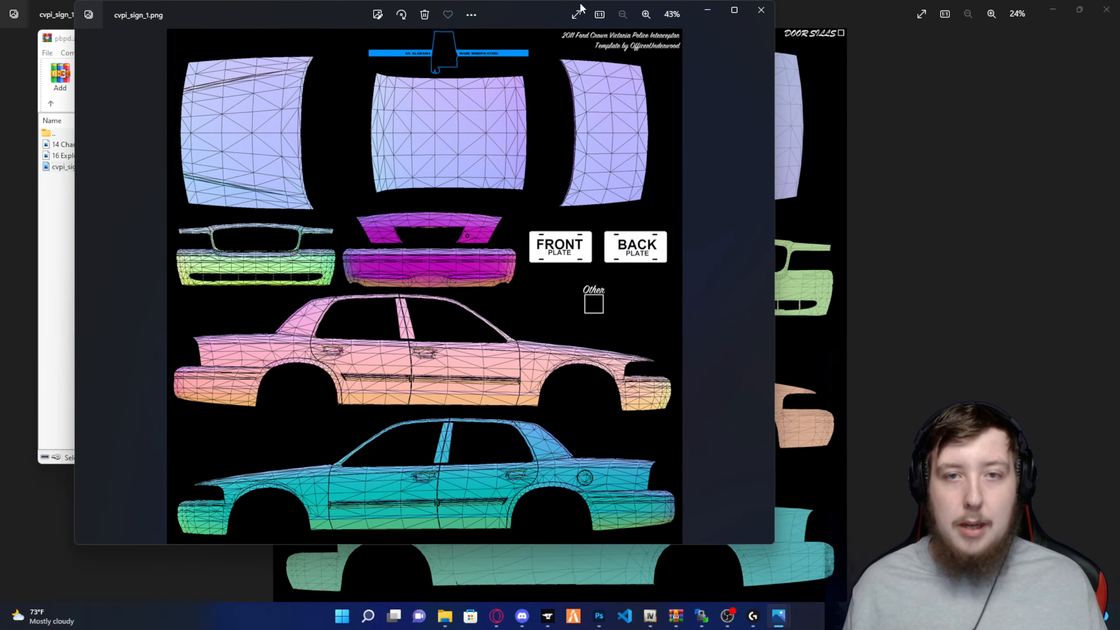
# - Arrange the two cvpi_sign_1.png template windows side by side and compare their panel layouts
pyautogui.moveTo(547, 10); pyautogui.dragTo(913, 56)
pyautogui.moveTo(734, 12); pyautogui.dragTo(415, 55)
pyautogui.moveTo(864, 55); pyautogui.dragTo(936, 40)
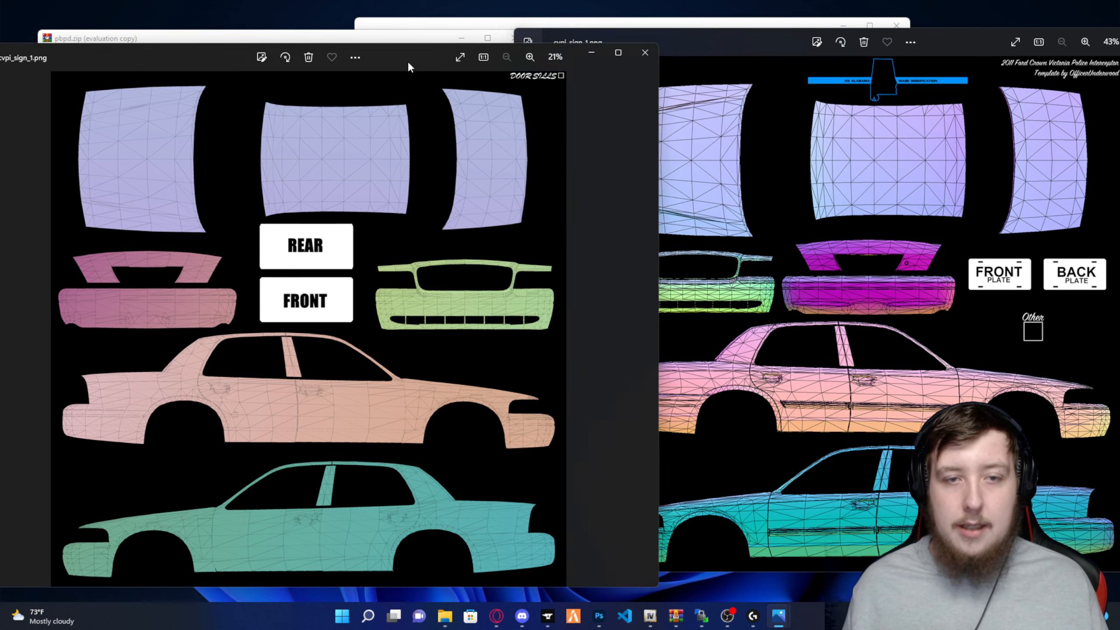
pyautogui.moveTo(407, 60); pyautogui.dragTo(336, 40)
pyautogui.click(640, 49)
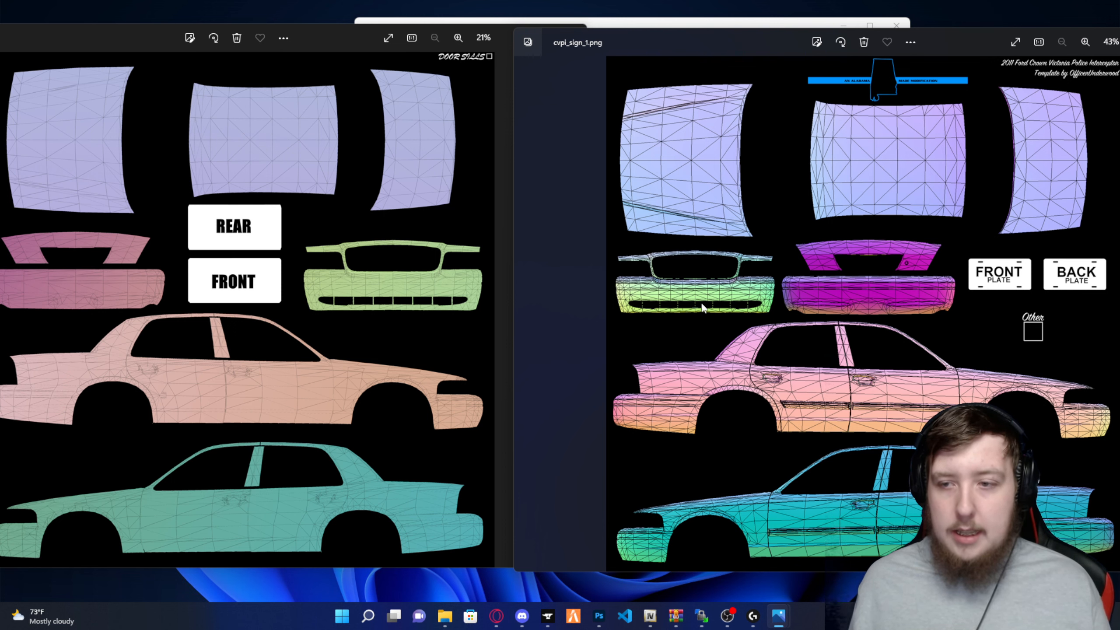
pyautogui.moveTo(980, 39); pyautogui.dragTo(983, 40)
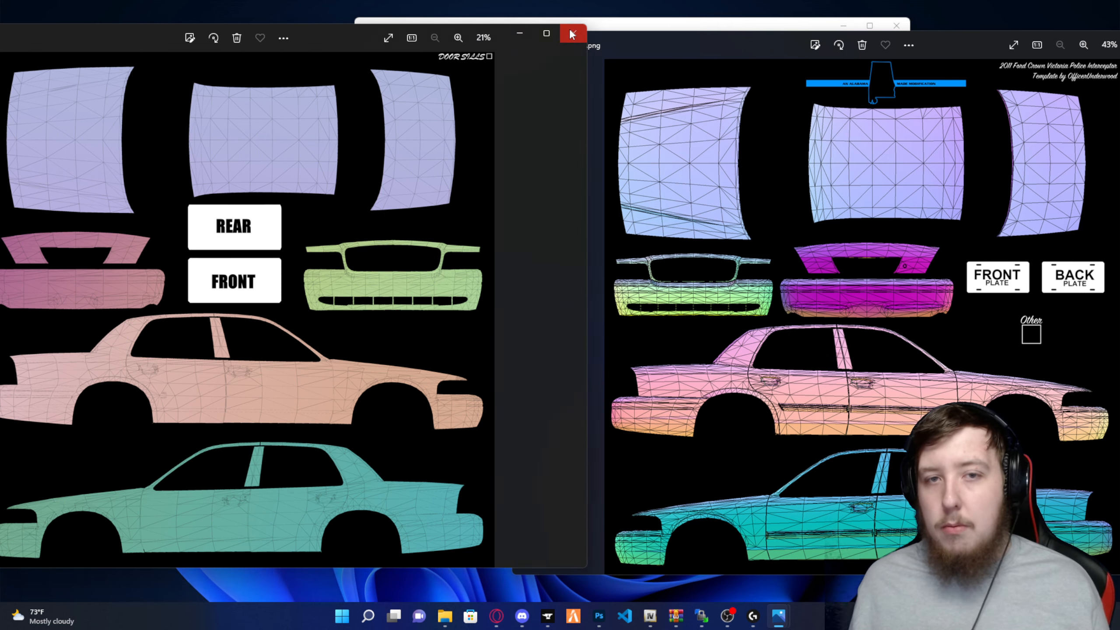
# - Close both template images and minimize the pbpd.zip archive window to return to OpenIV
pyautogui.click(577, 29)
pyautogui.hotkey('alt', 'F4')
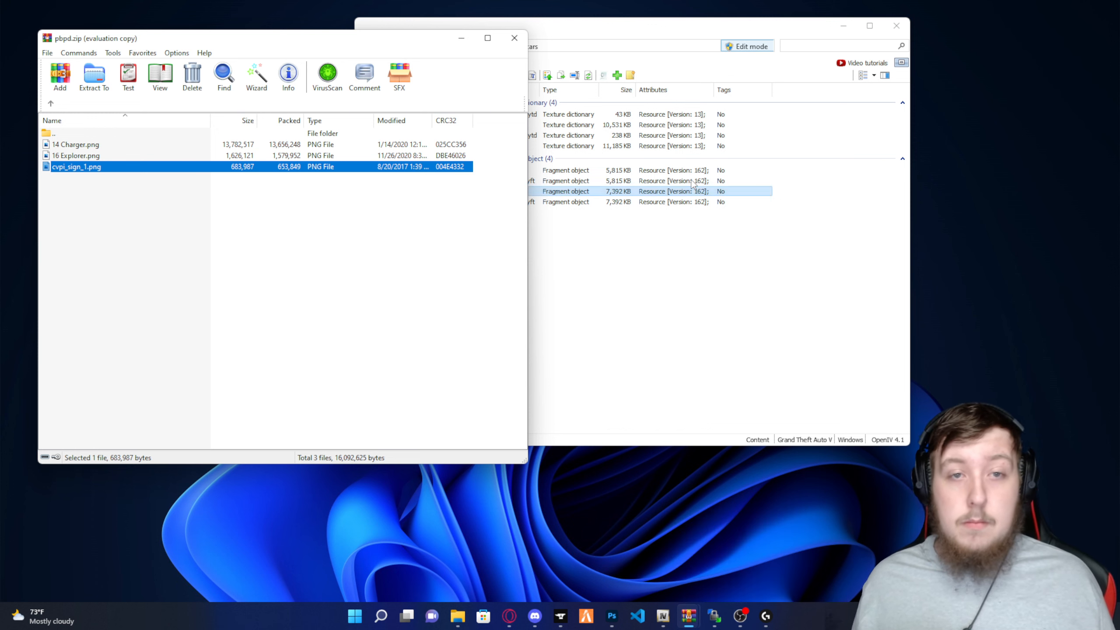
pyautogui.click(465, 39)
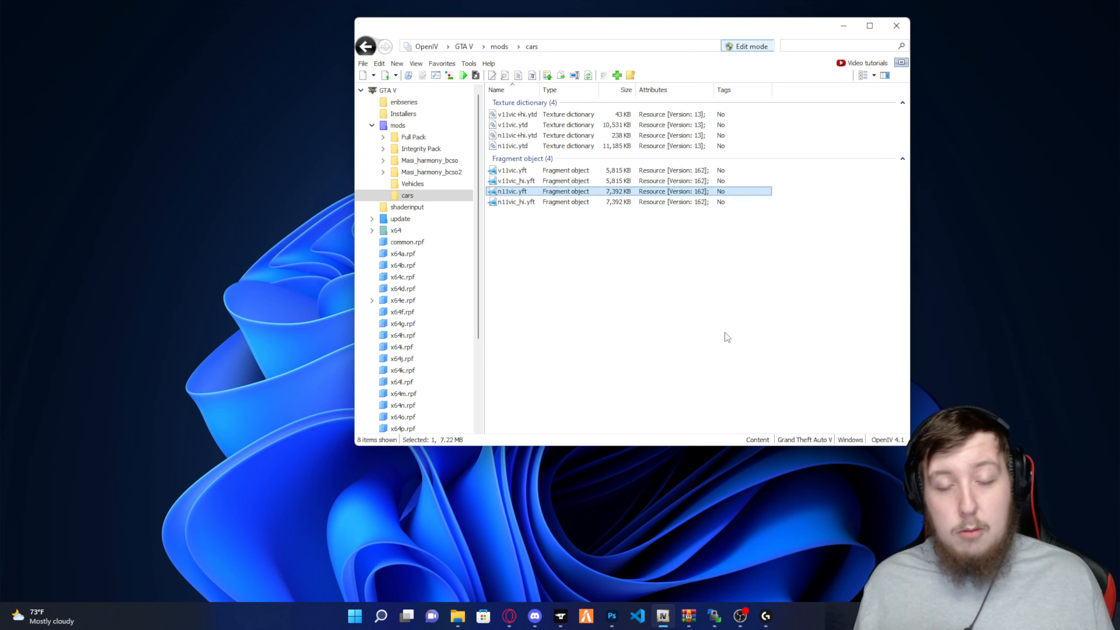